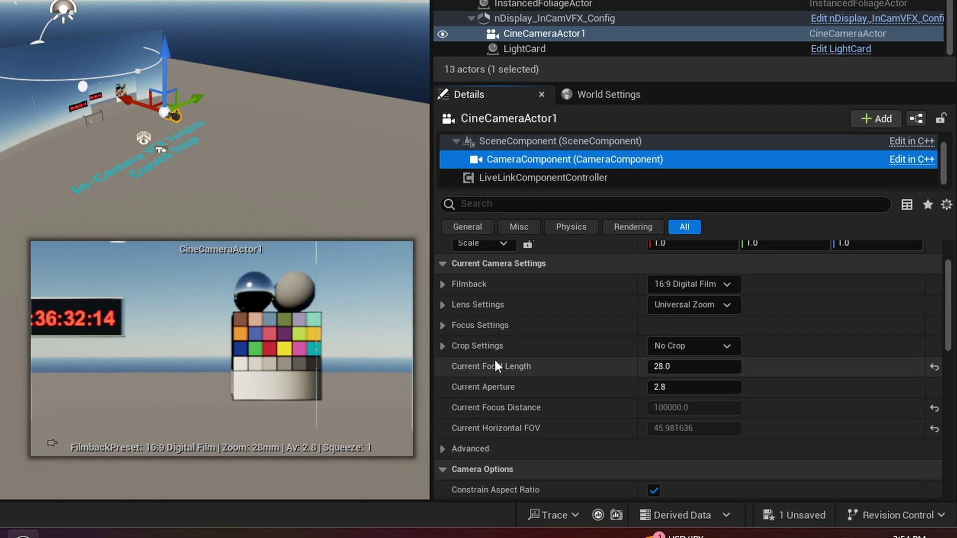
- Expand CineCameraActor1's Focus Settings to show the Manual focus method and focus distance
left_click(441, 325)
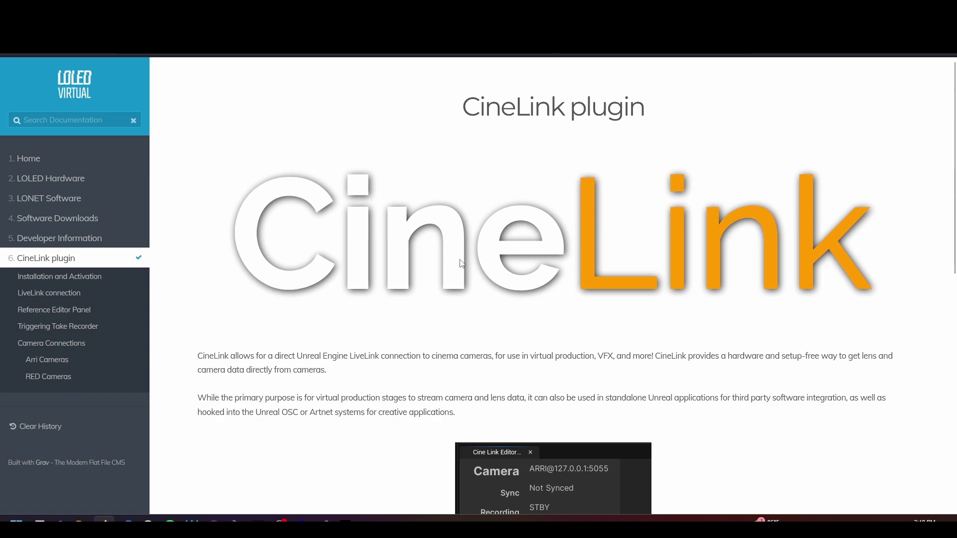
- Review the CineLink supported cameras table, then read the Installation and Activation instructions
scroll(448, 299, "down", 5)
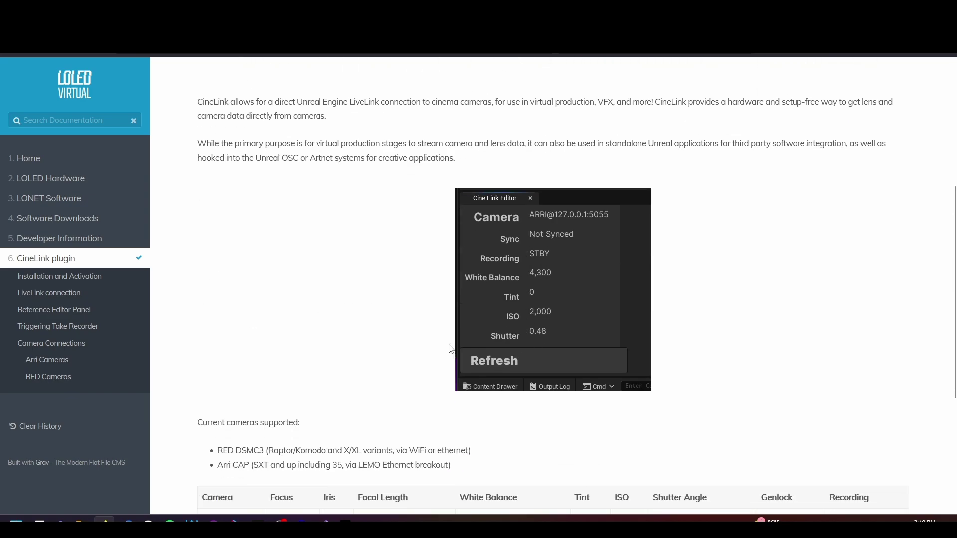
scroll(440, 327, "down", 5)
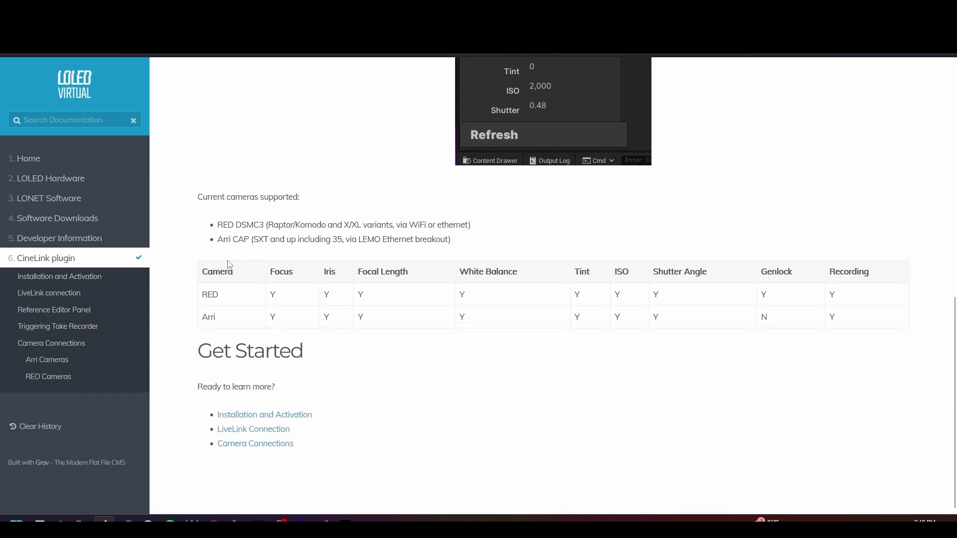
left_click_drag(230, 265, 596, 349)
left_click(596, 348)
left_click(81, 280)
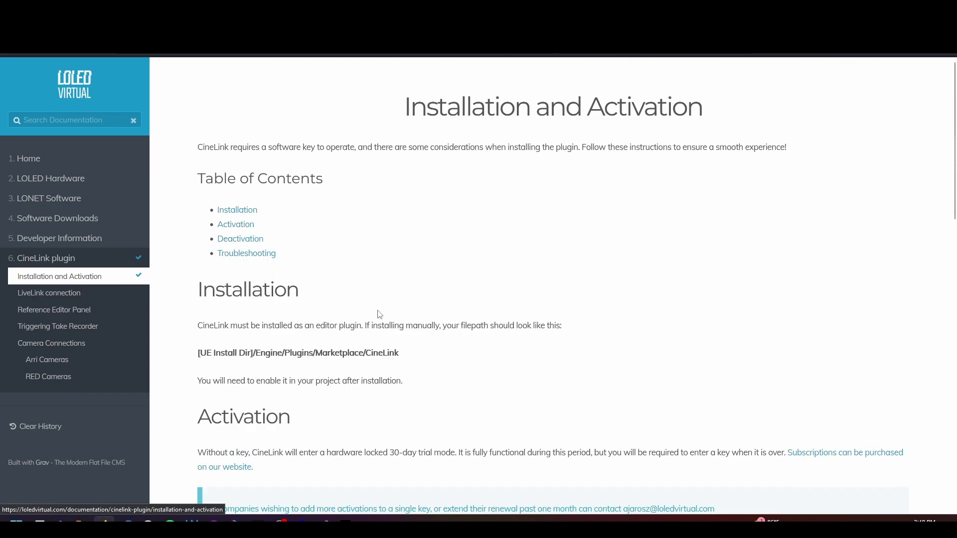
scroll(293, 264, "down", 10)
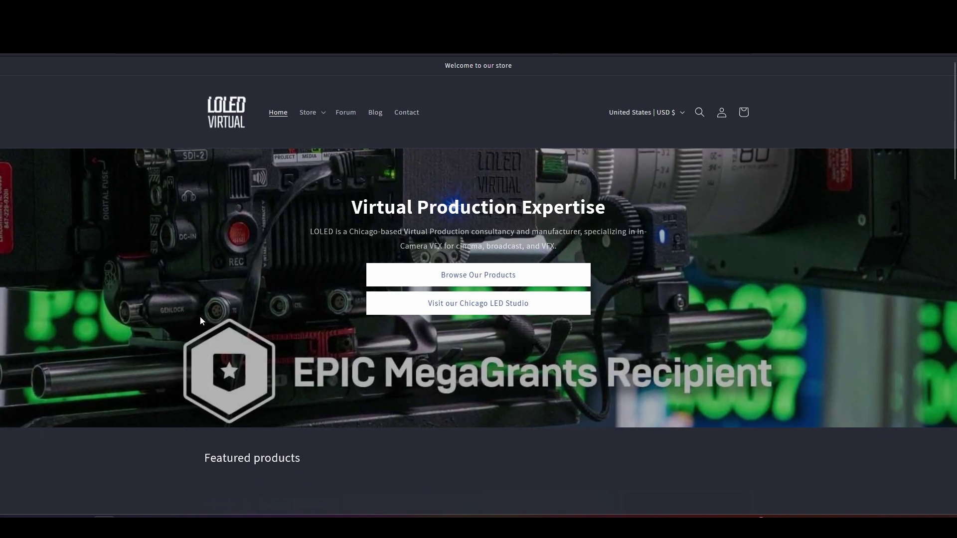
- Open the CineLink Unreal Camera Plugin product page and scroll down to its description
scroll(201, 319, "down", 5)
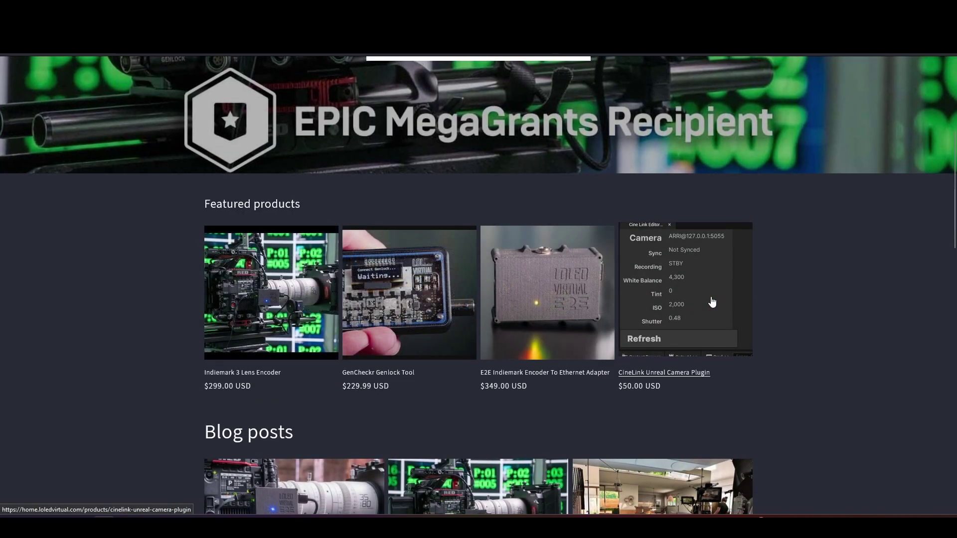
left_click(638, 305)
scroll(510, 278, "down", 1)
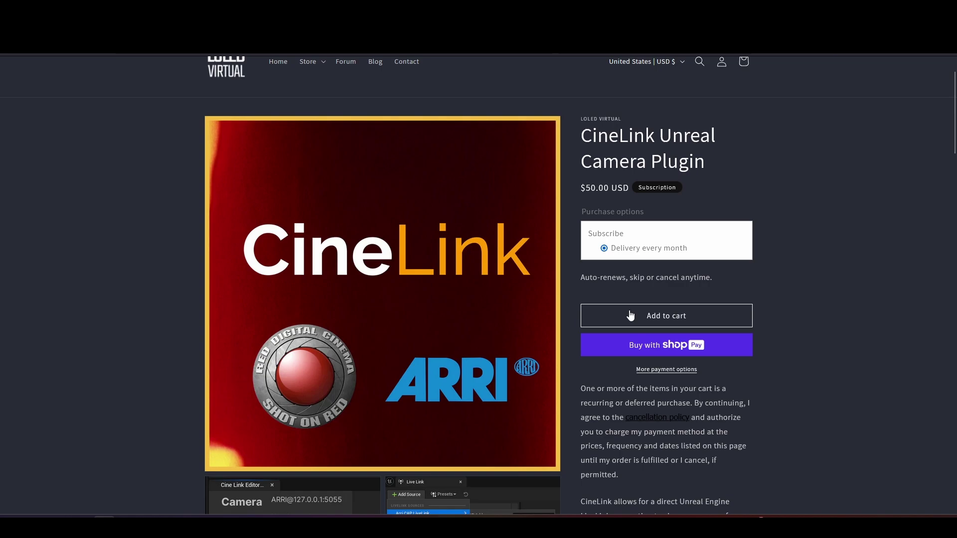
scroll(755, 311, "down", 6)
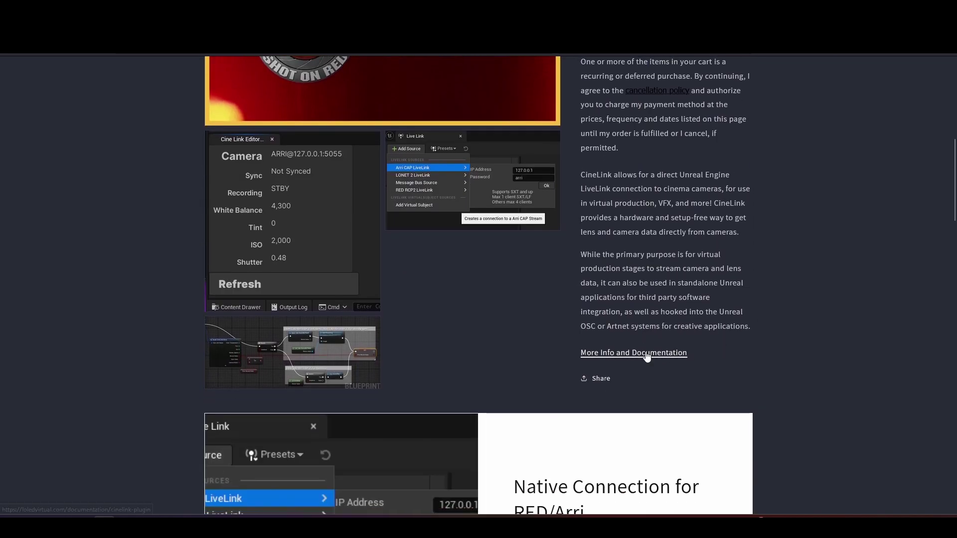
- Open the CineLink plugin documentation and highlight its supported cameras table
left_click(647, 354)
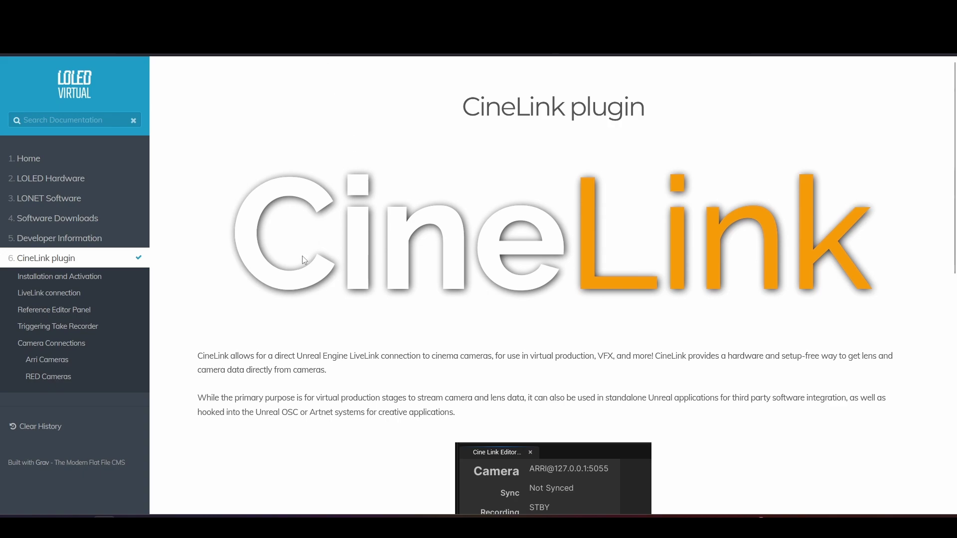
scroll(509, 348, "down", 5)
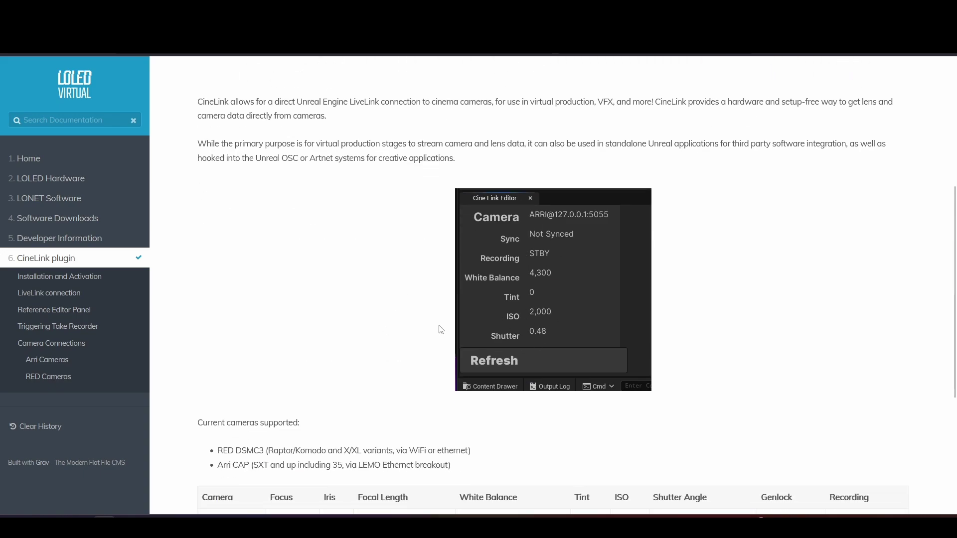
scroll(441, 329, "down", 3)
scroll(423, 303, "down", 2)
left_click_drag(230, 266, 594, 347)
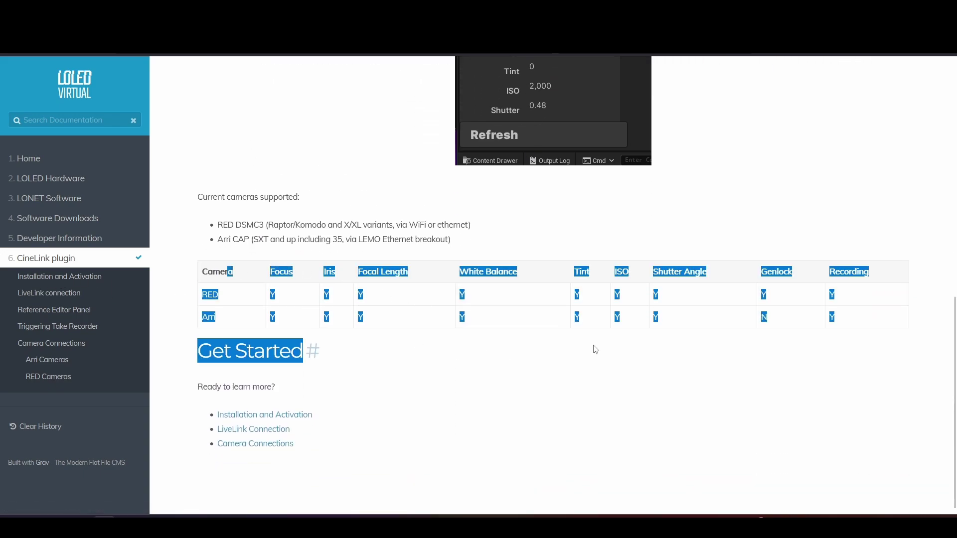
left_click(593, 347)
- Read through the Installation and Activation page, then the LiveLink connection page
left_click(78, 278)
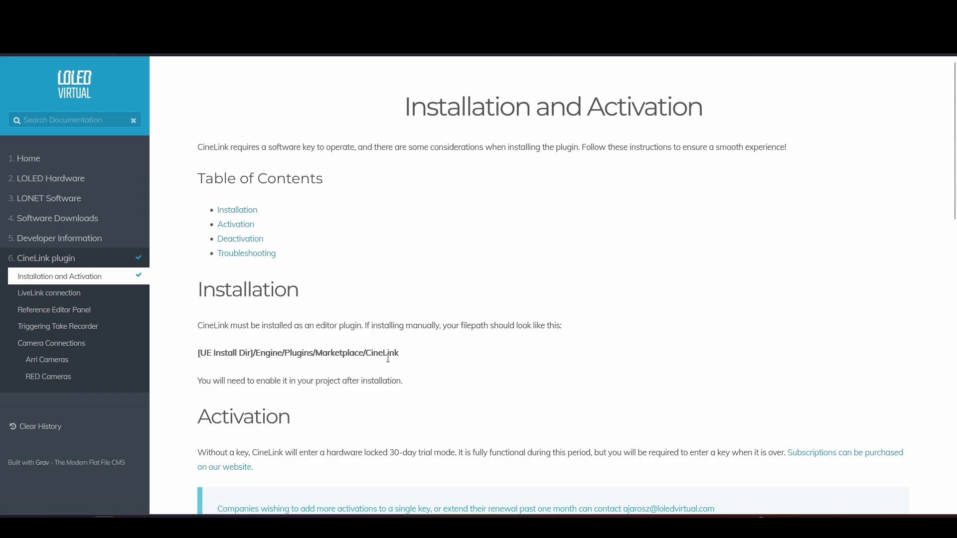
scroll(294, 264, "down", 1)
scroll(294, 265, "down", 15)
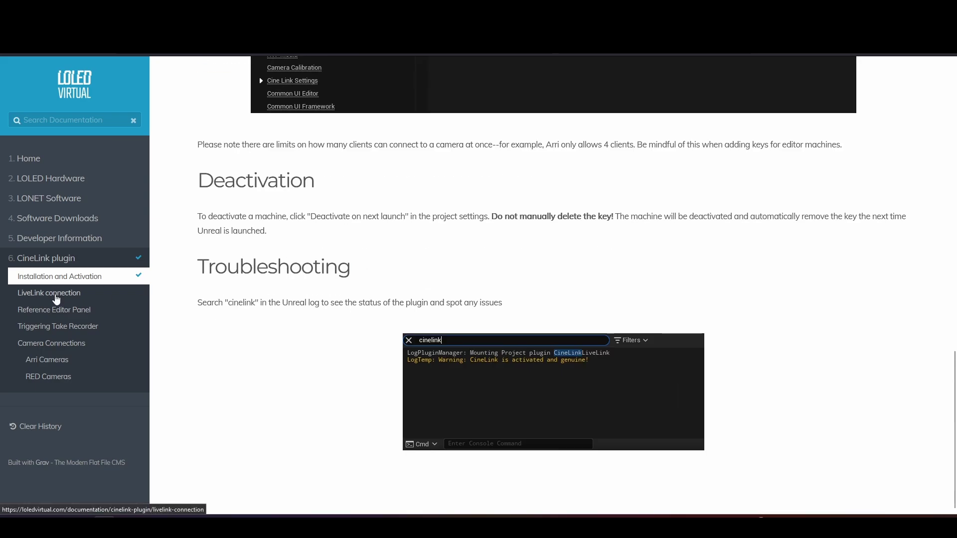
left_click(74, 295)
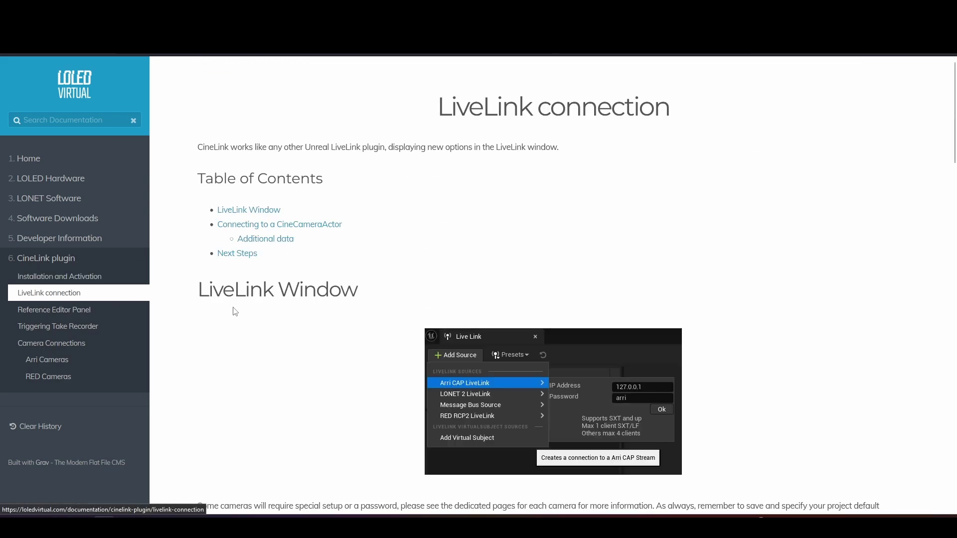
scroll(235, 312, "down", 9)
scroll(400, 349, "down", 9)
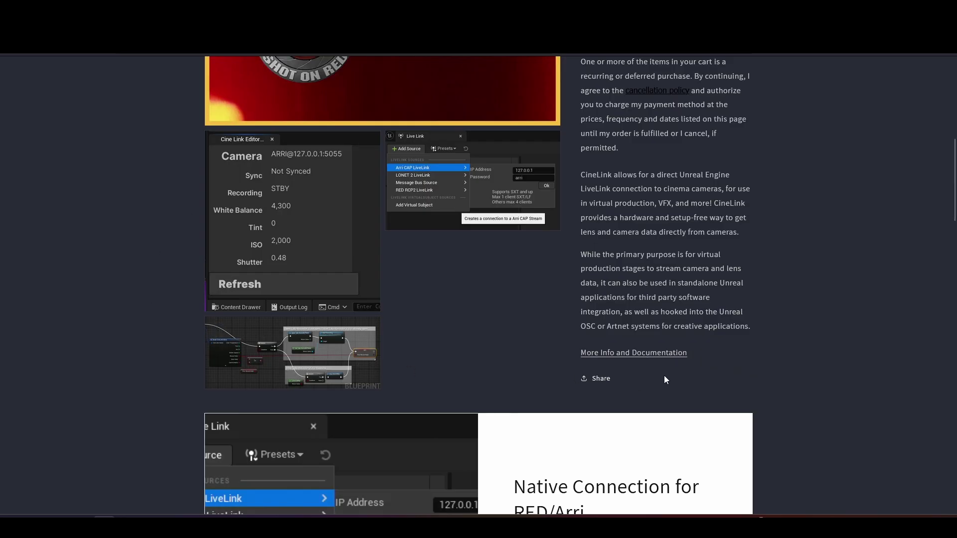
- Scroll the CineLink product page up, then back down
scroll(663, 375, "up", 8)
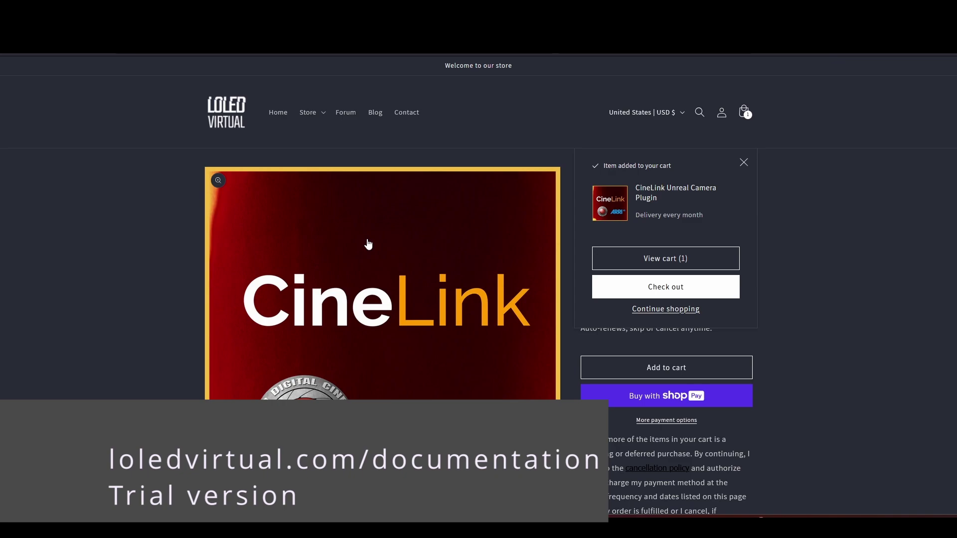
scroll(368, 244, "down", 1)
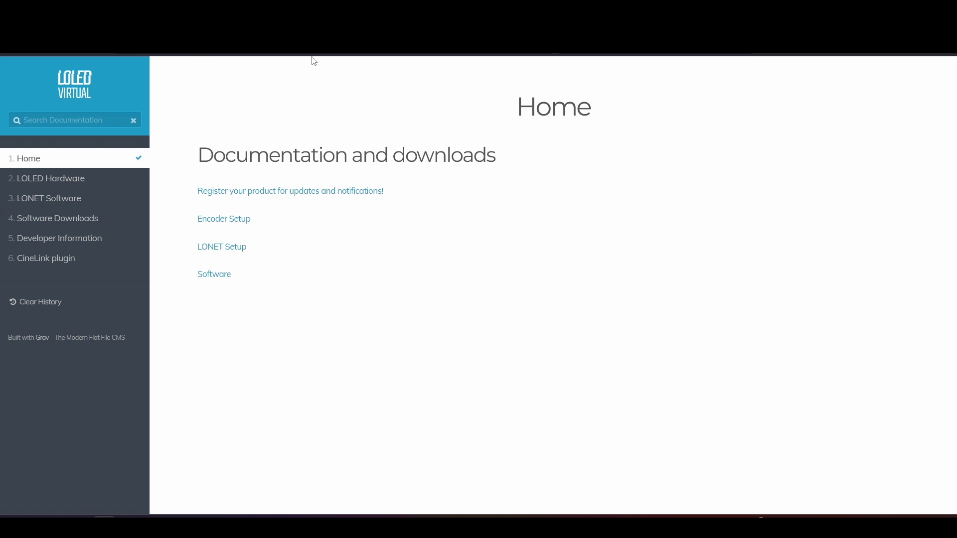
- Go to Software > Files and open the CineLink folder containing CineLink_1.0.zip
left_click(227, 274)
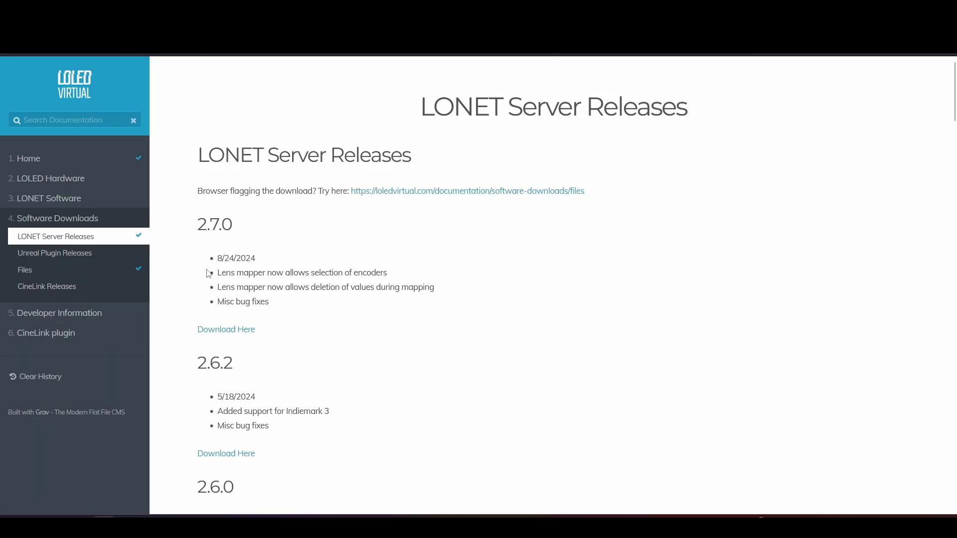
left_click(51, 273)
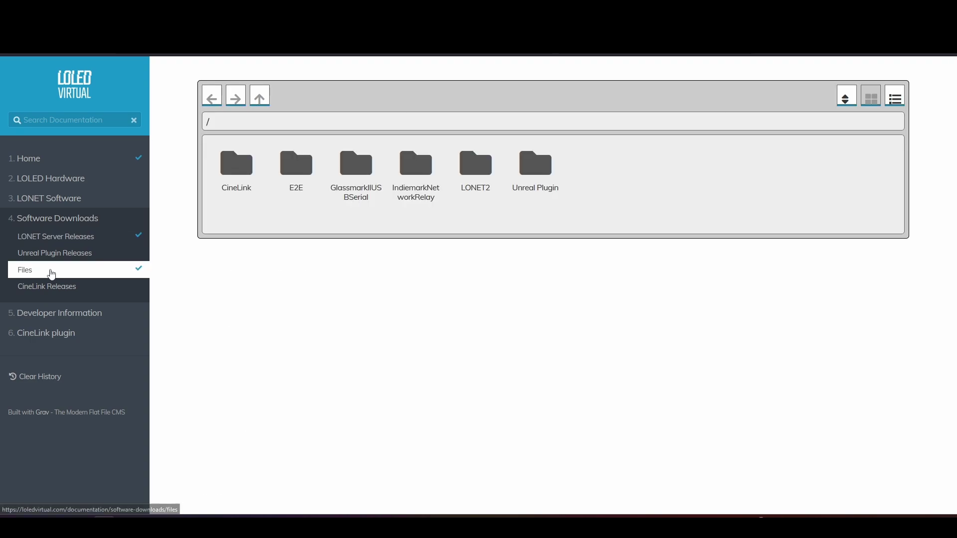
double_click(235, 172)
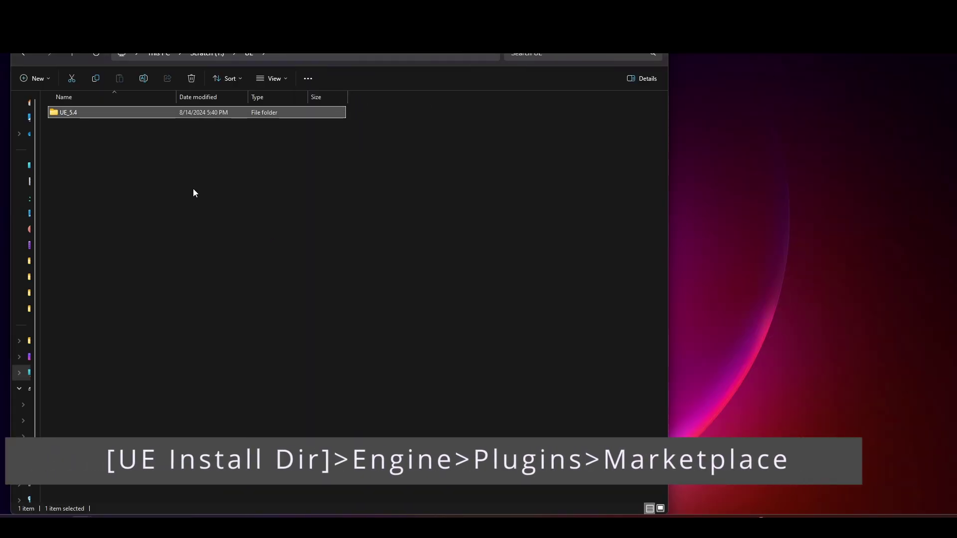
- Browse UE_5.4 > Engine > Plugins > Marketplace and confirm the CineLink plugin folder is there
left_click(193, 189)
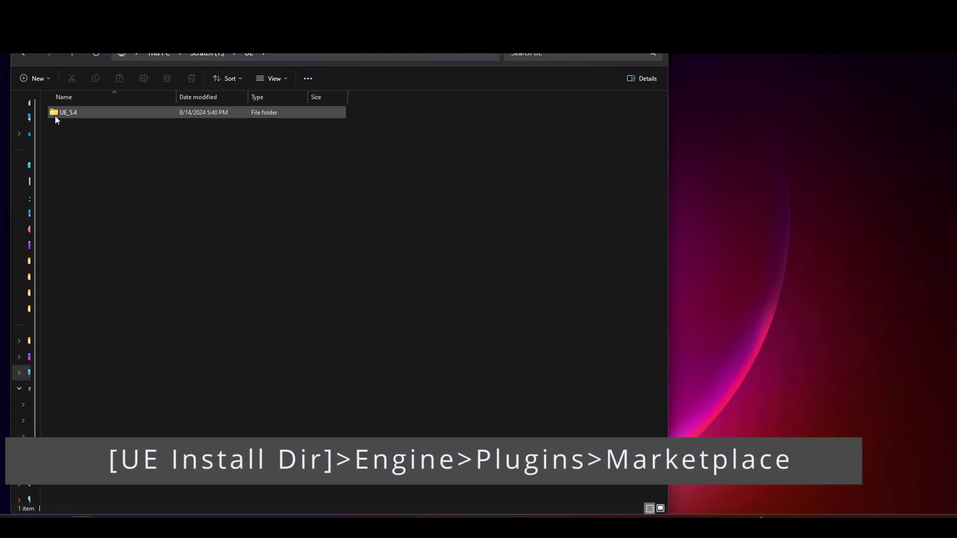
double_click(111, 116)
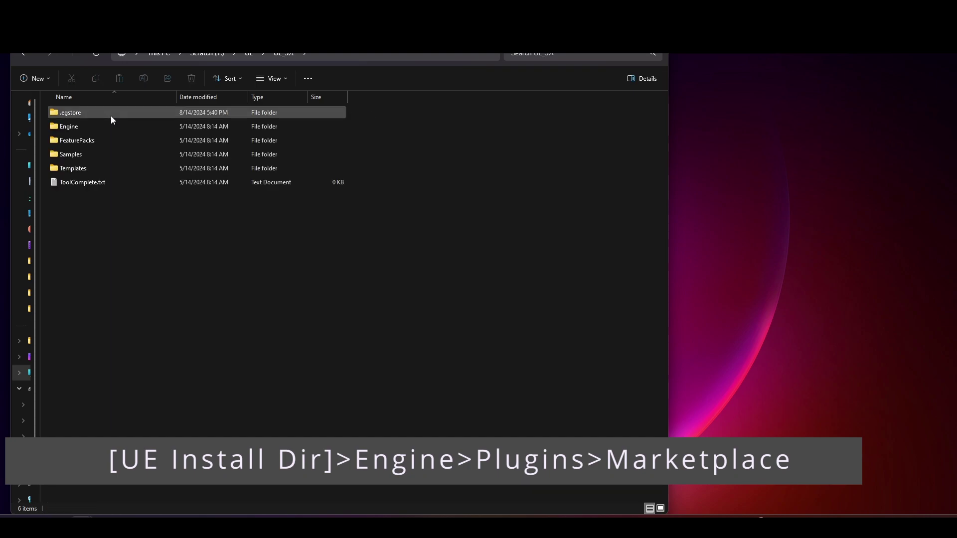
double_click(115, 126)
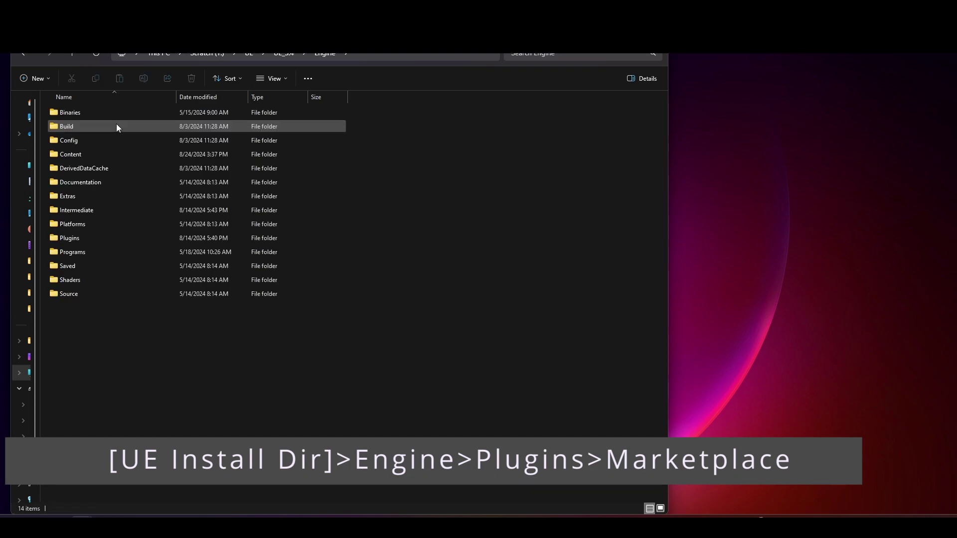
double_click(101, 238)
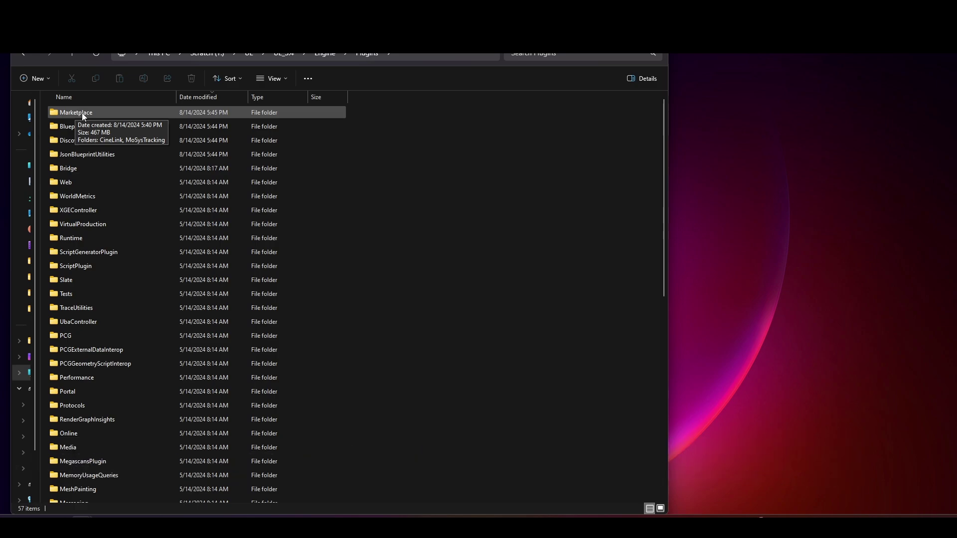
left_click(67, 116)
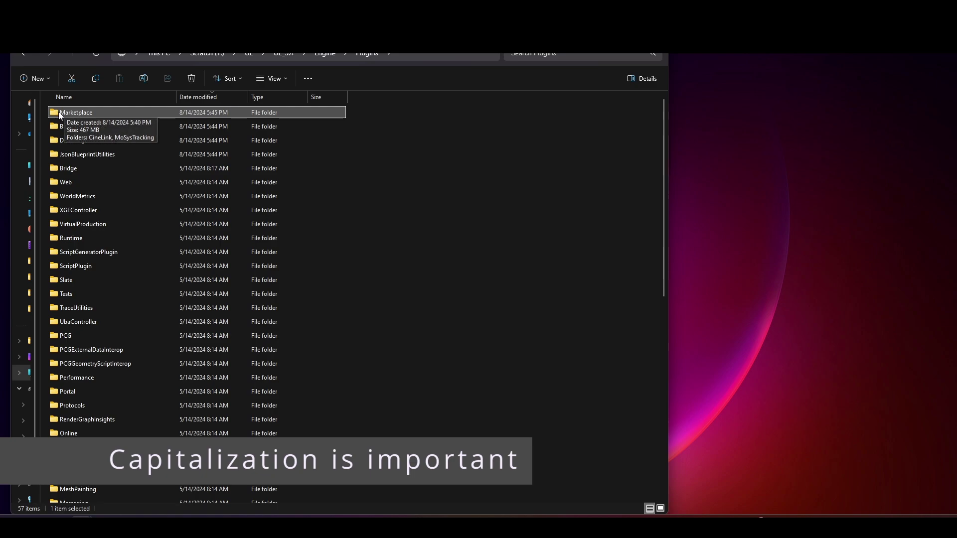
double_click(69, 115)
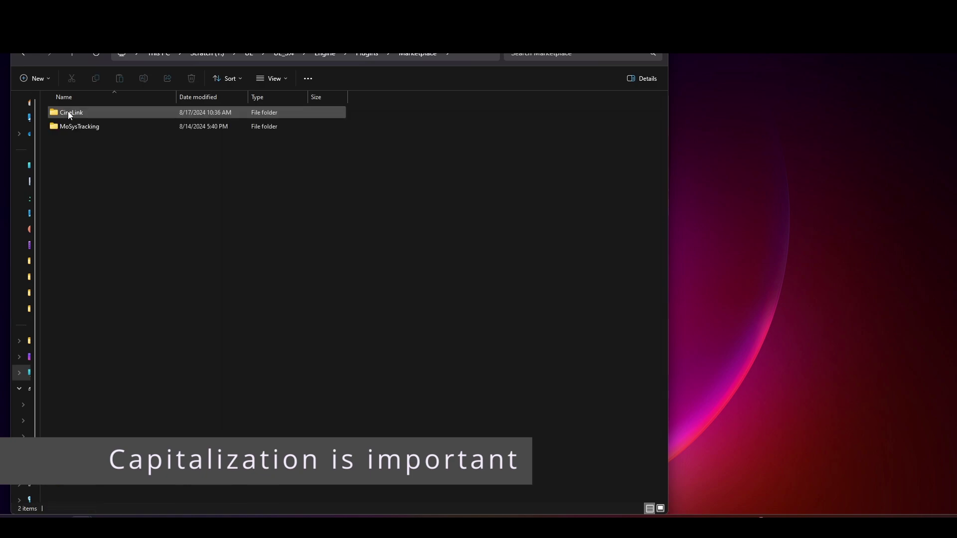
left_click(106, 112)
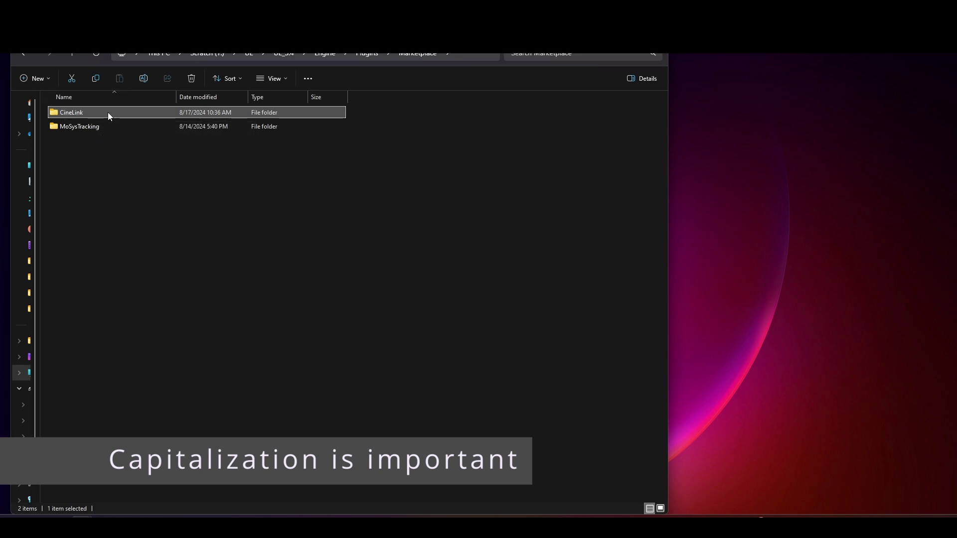
left_click(159, 213)
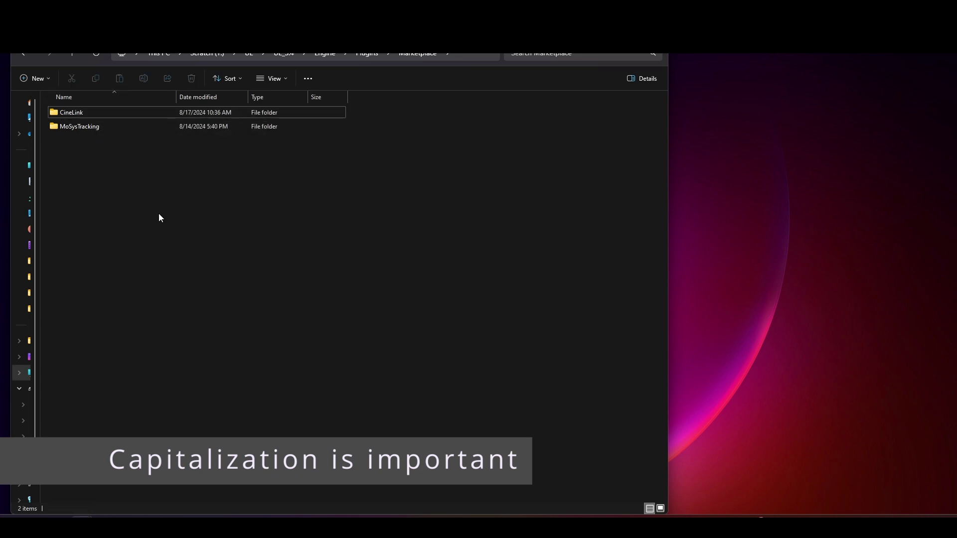
- Launch testcinelink.uproject from the project folder window
mouse_move(82, 523)
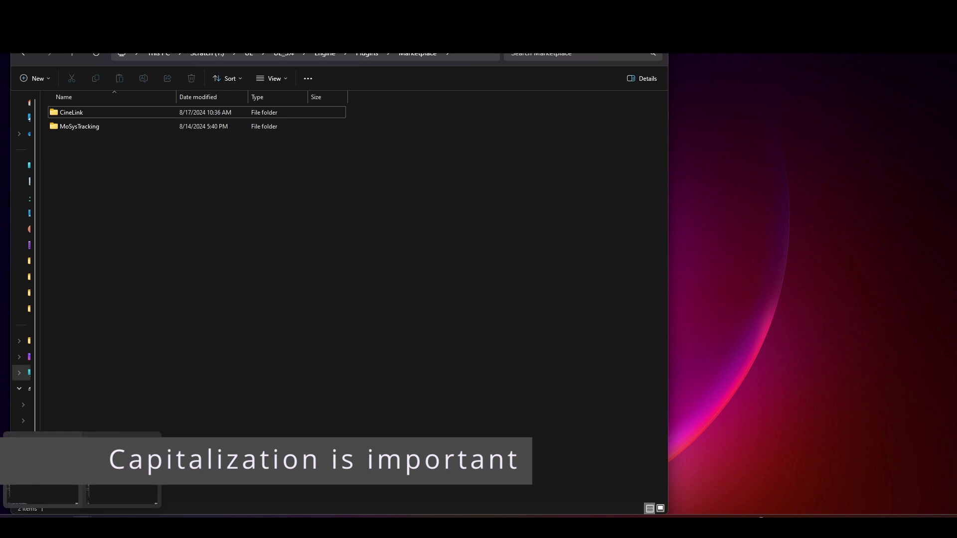
left_click(50, 498)
double_click(397, 190)
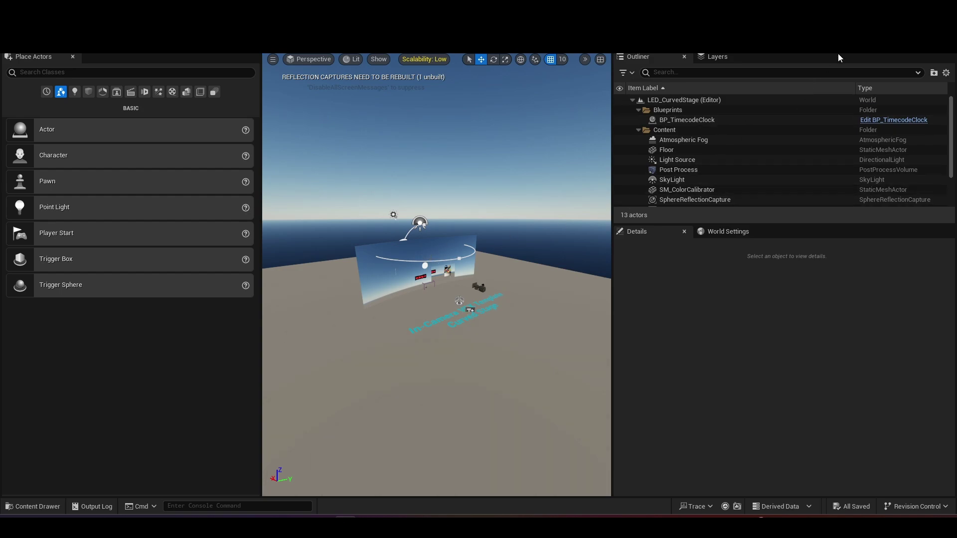
left_click(916, 50)
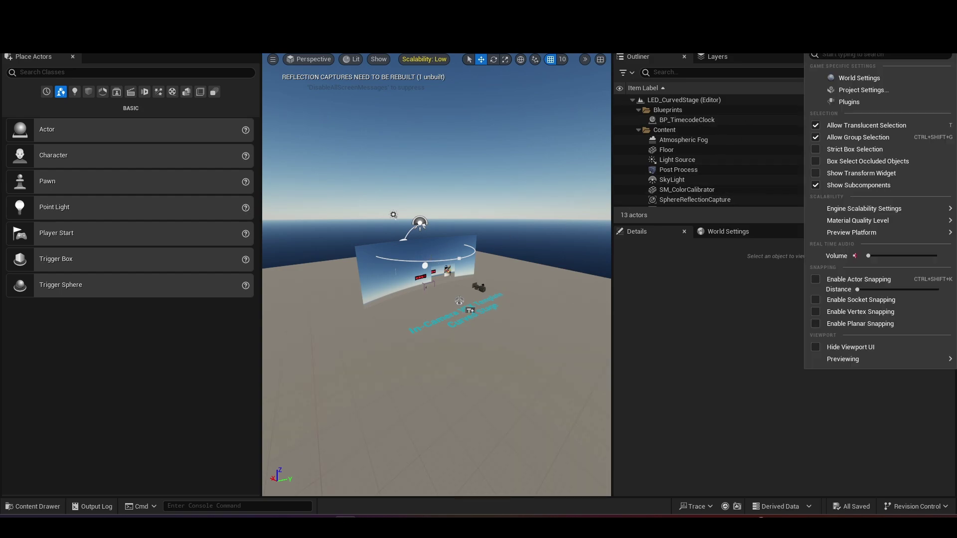
left_click(854, 103)
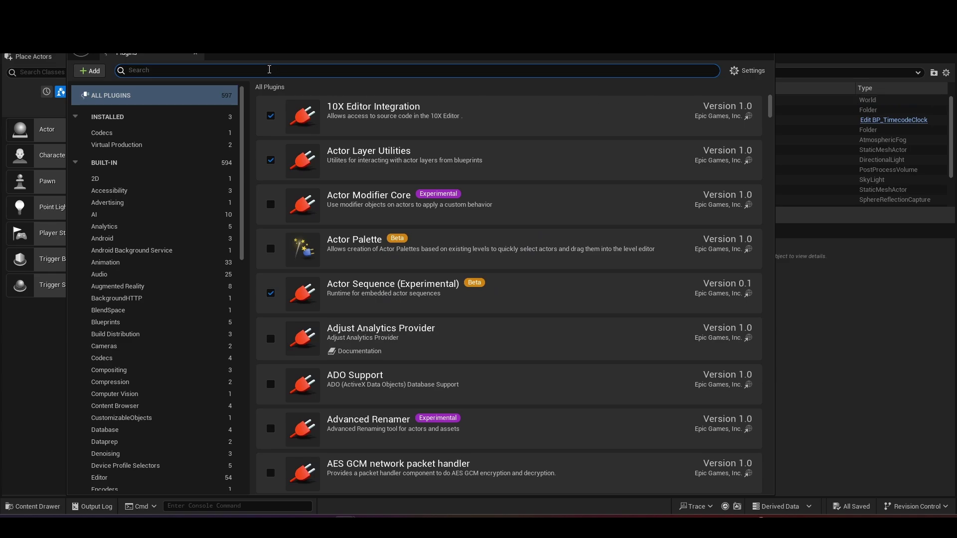
type("cineli")
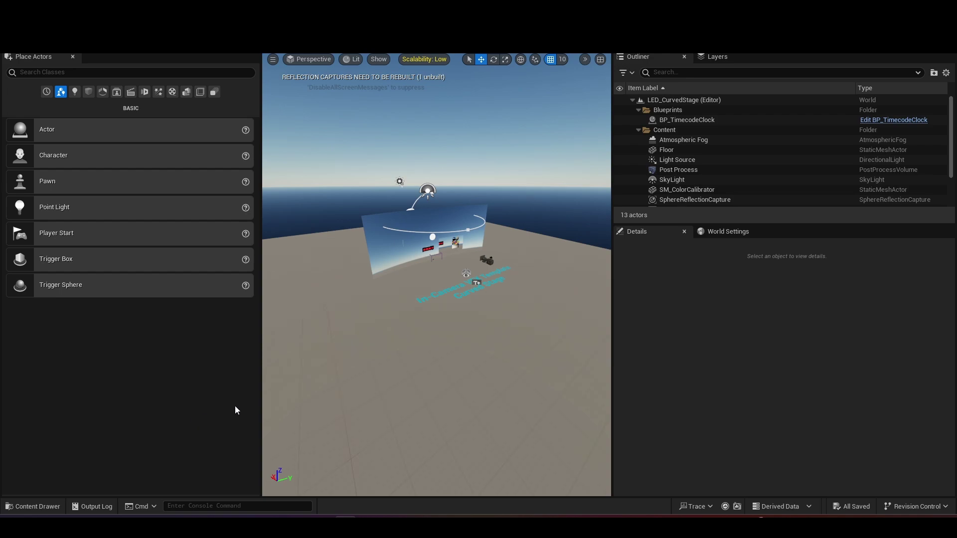
- Filter the Output Log for 'cineli' and highlight the three CineLink trial warnings
left_click(98, 504)
left_click(67, 334)
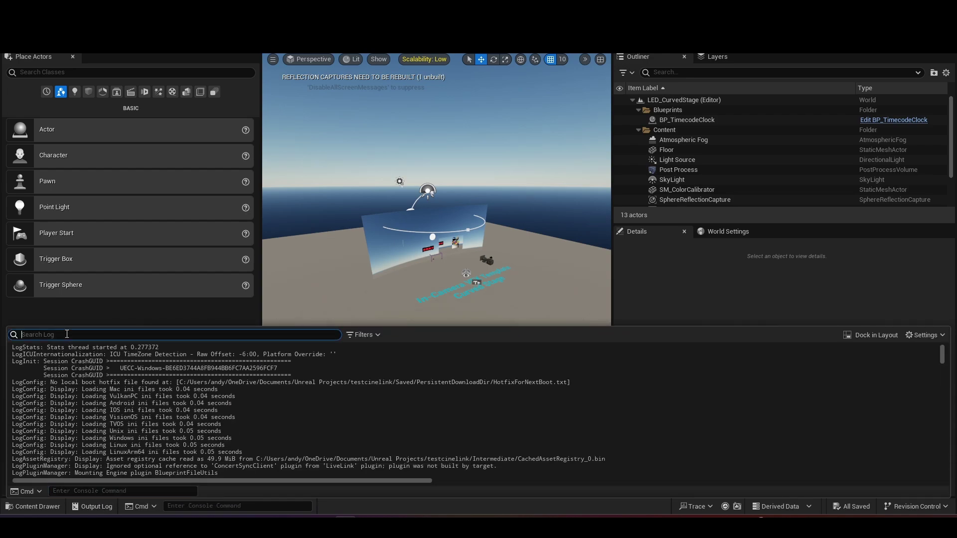
type("cineli")
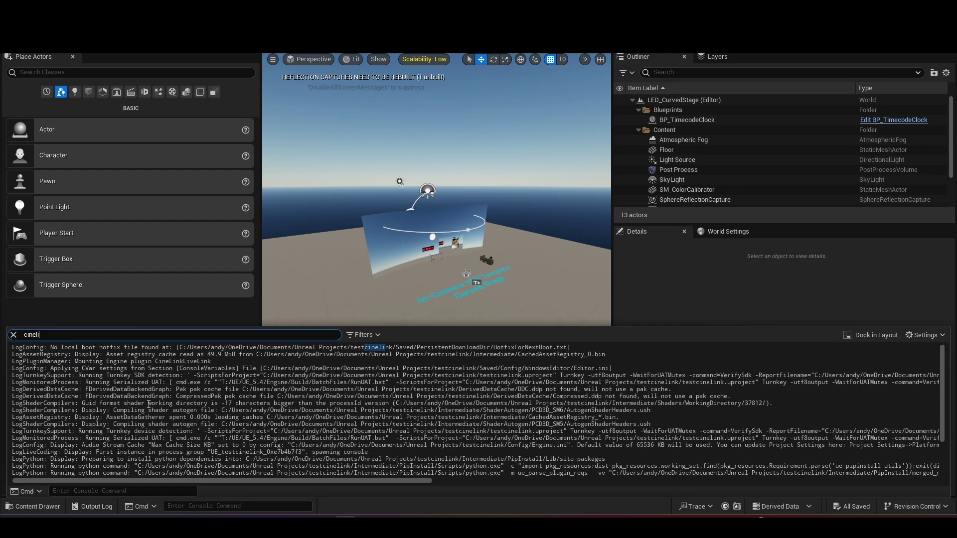
left_click_drag(189, 426, 85, 415)
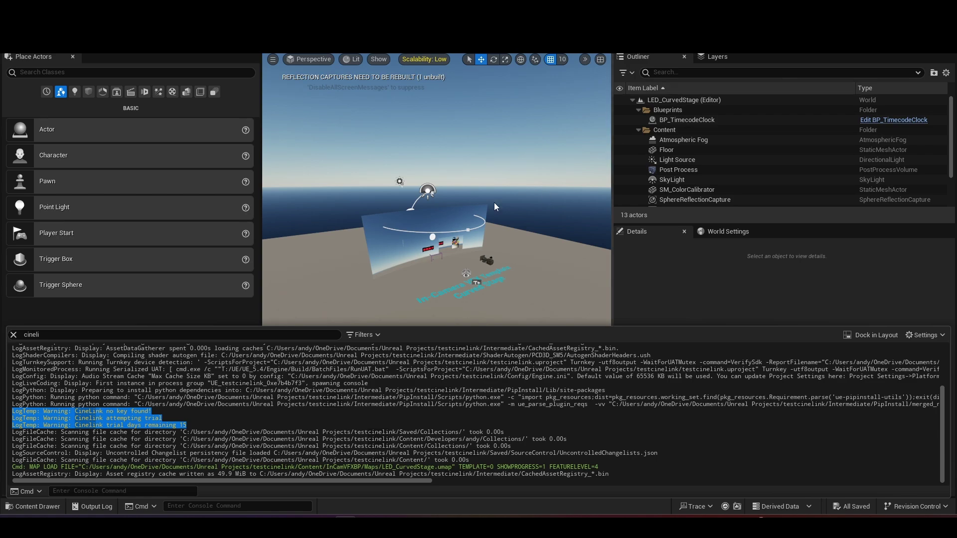
- In Project Settings, go to Plugins > Cine Link Settings and add one empty Hostname Key entry
left_click(932, 50)
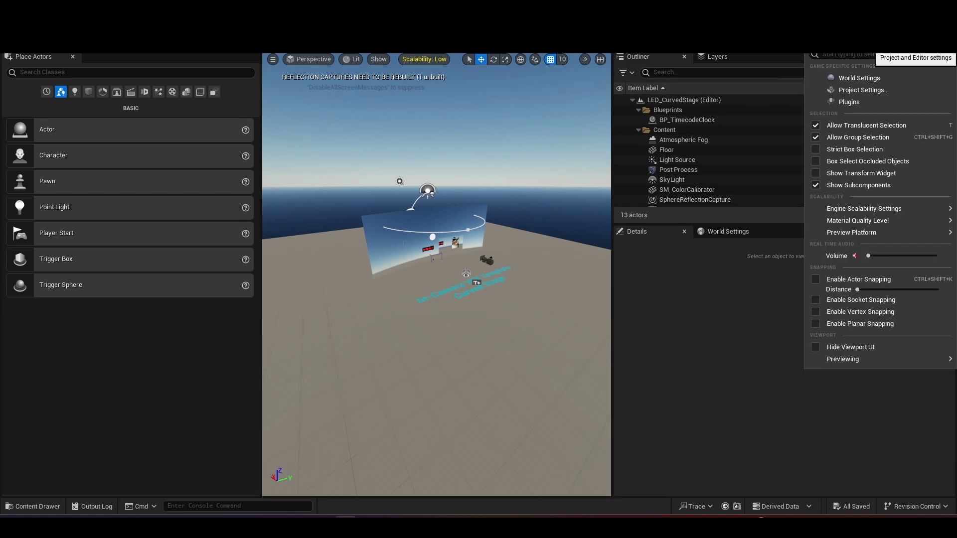
left_click(861, 89)
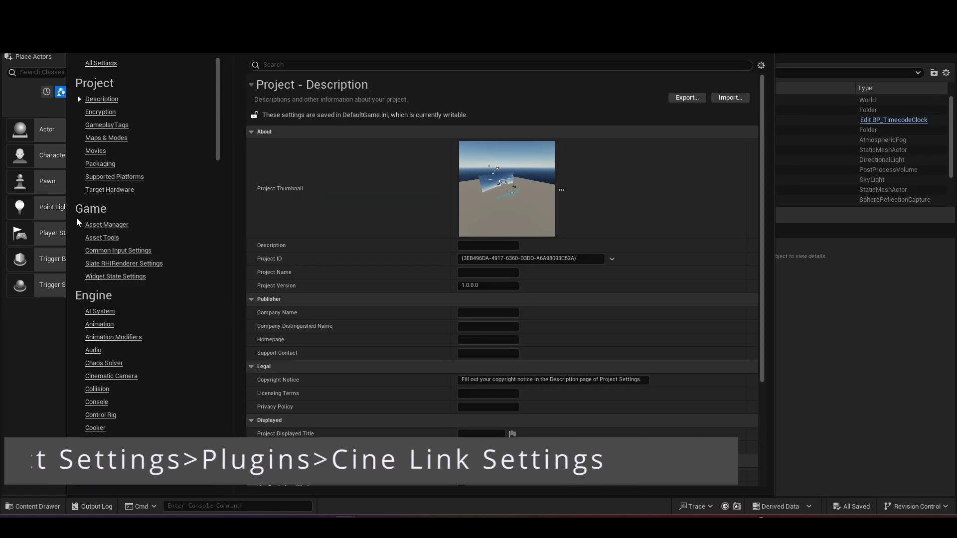
left_click_drag(217, 133, 207, 347)
left_click(111, 284)
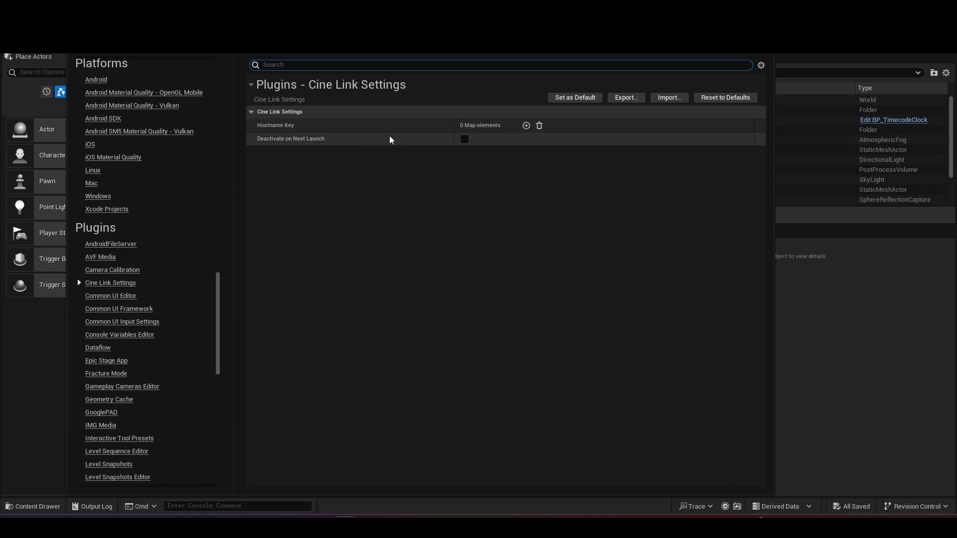
left_click(526, 126)
left_click(526, 125)
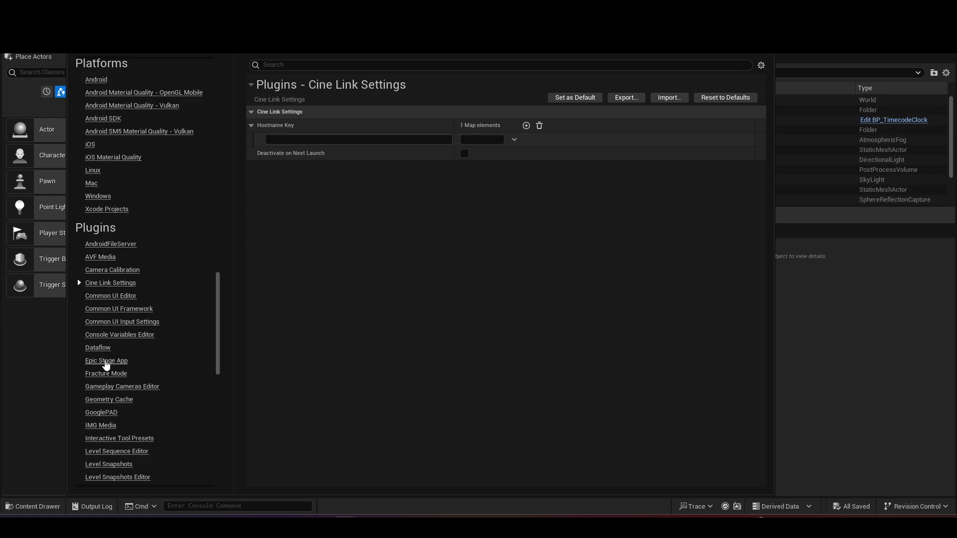
- Search 'pc name' from Start, open View your PC name, and select the device name
left_click(13, 527)
type("pc name")
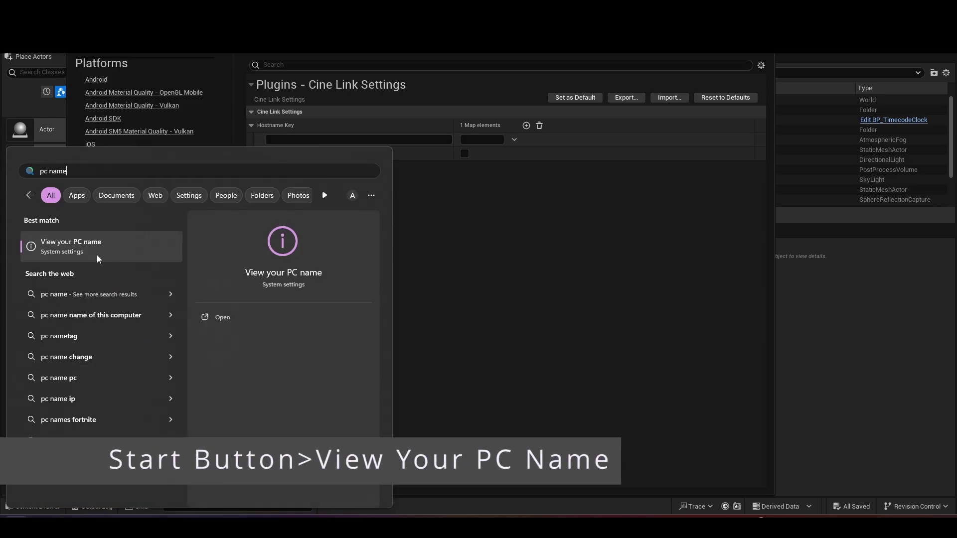
left_click(89, 241)
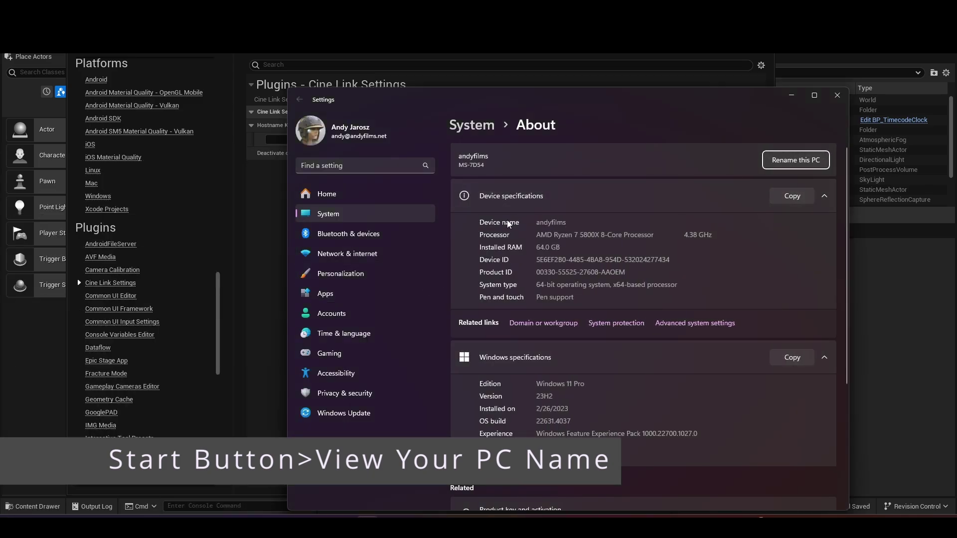
double_click(548, 223)
key("ctrl+c")
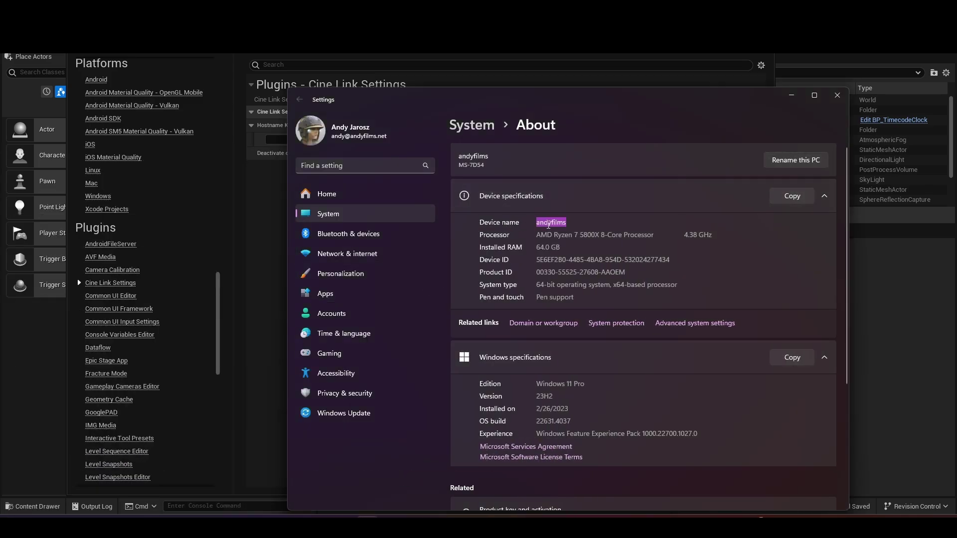
- Fill the first Hostname Key entry with the copied device name and the CineLink license key
left_click(844, 98)
left_click(368, 138)
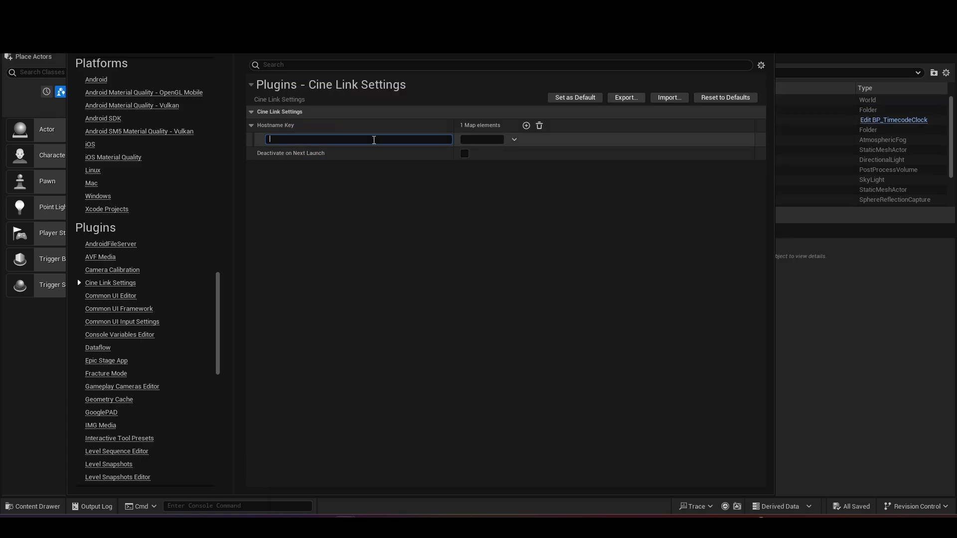
key("ctrl+v")
left_click(459, 140)
key("ctrl+v")
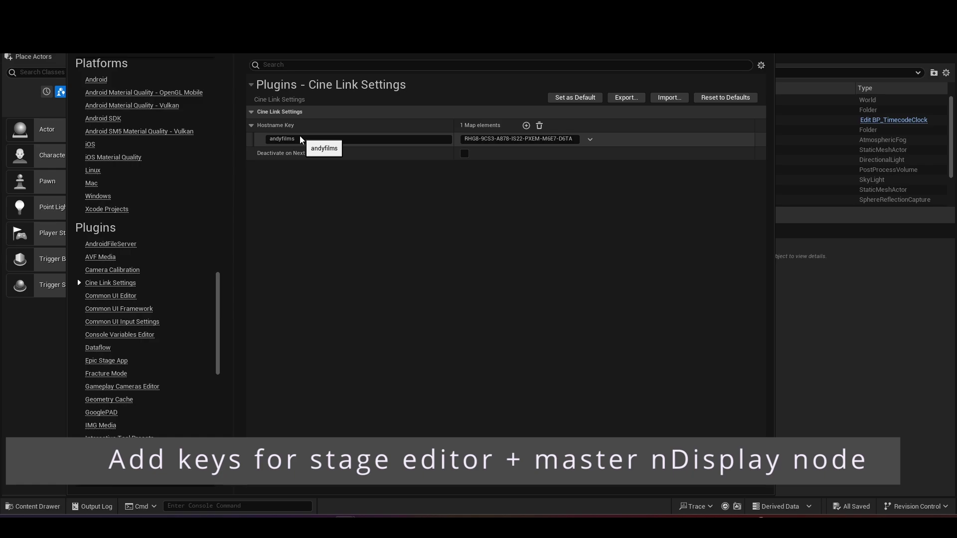
- Add a new Hostname Key entry with hostname node_1 and move to its value field
left_click(525, 125)
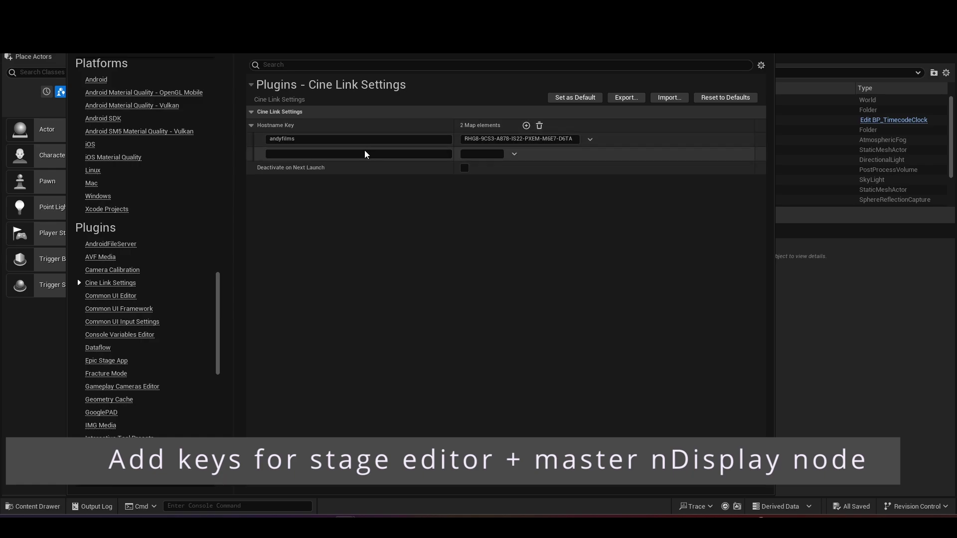
left_click(362, 152)
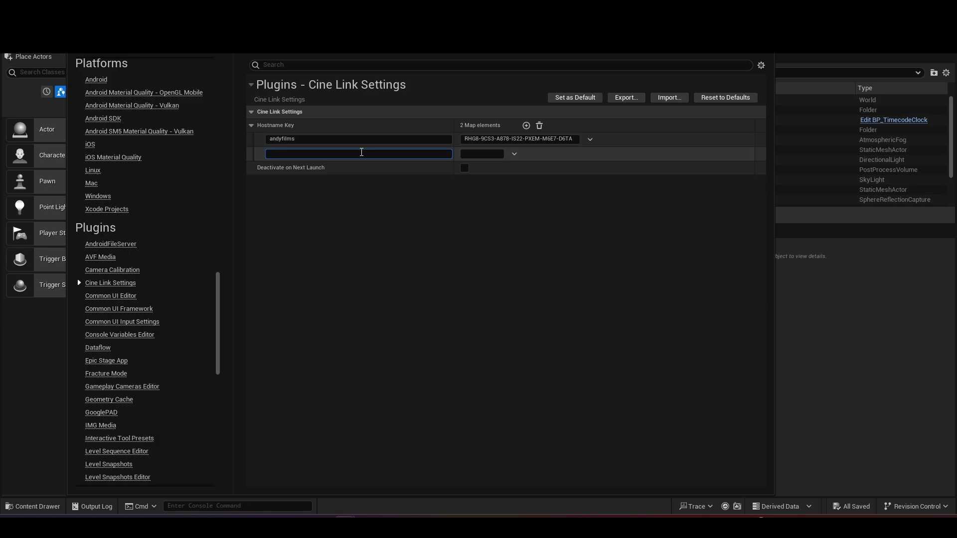
type("ode")
key("BackSpace")
key("BackSpace")
key("BackSpace")
key("BackSpace")
type("node_")
key("Tab")
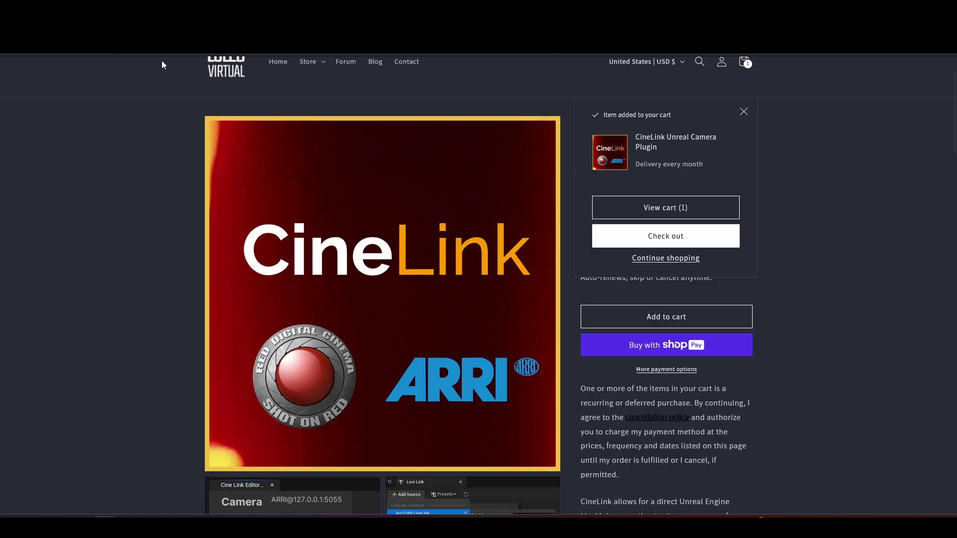
- View the LOLED Virtual cart and bump the CineLink Unreal Camera Plugin quantity to 2
scroll(647, 254, "up", 1)
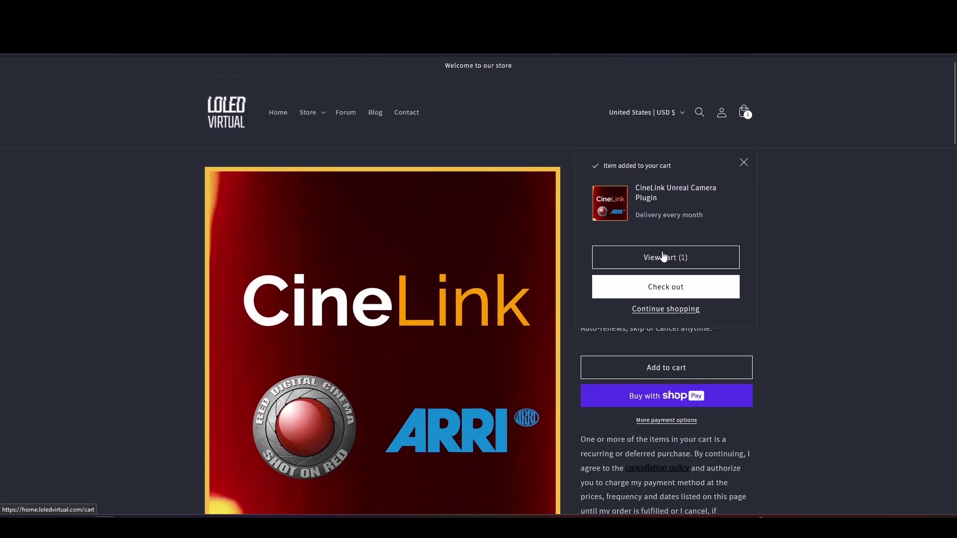
left_click(645, 257)
left_click(618, 257)
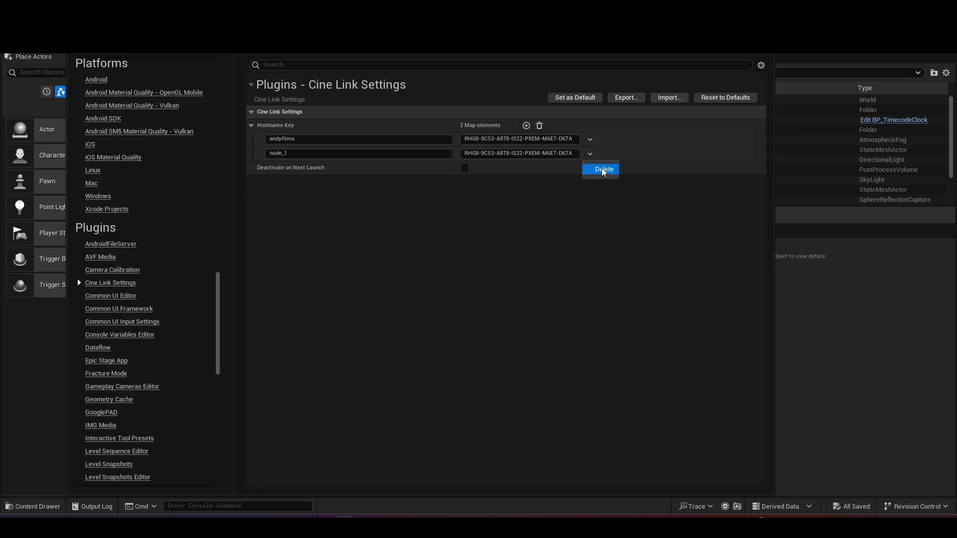
- Delete the node_1 Hostname Key row from the Cine Link settings
left_click(602, 170)
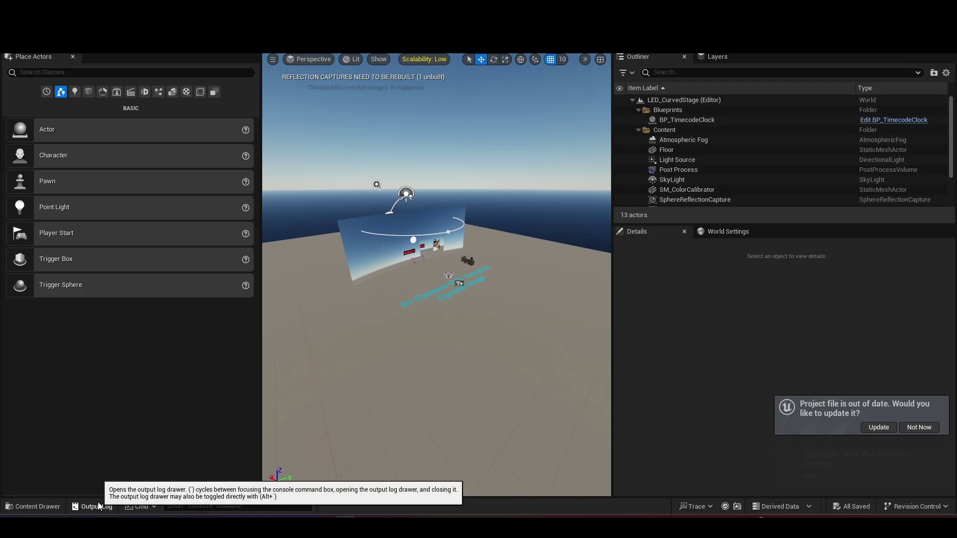
- Filter the Output Log for 'cineli' and select the CineLink activation messages
left_click(96, 506)
left_click(72, 334)
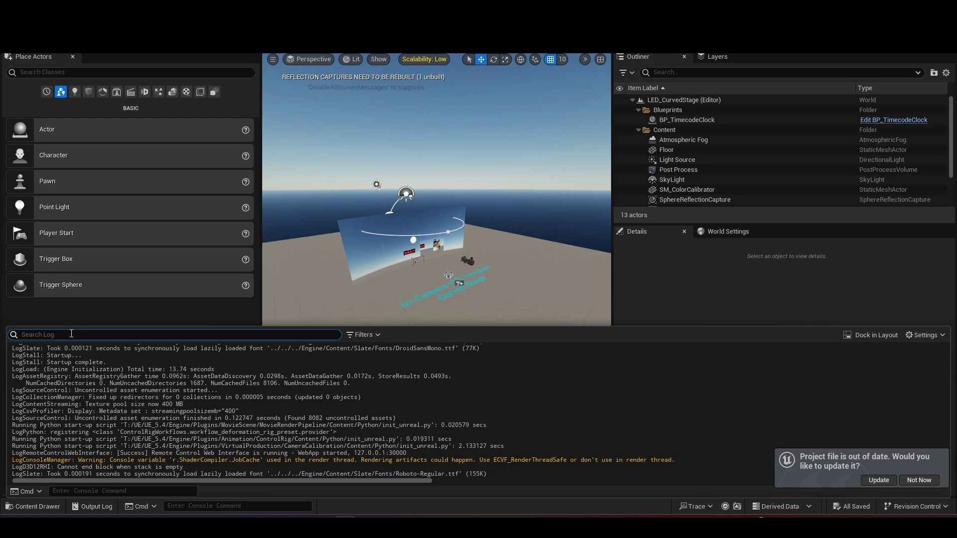
type("cineli")
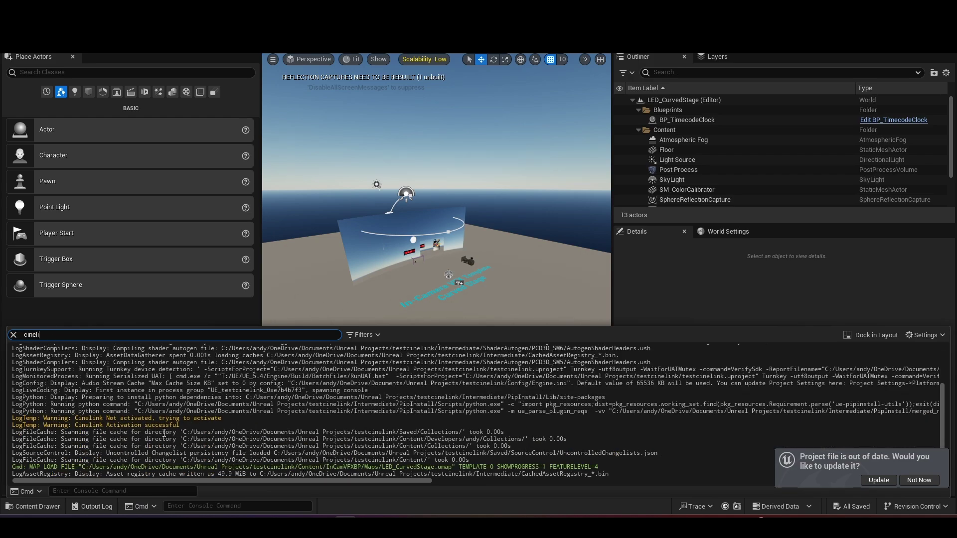
left_click_drag(179, 425, 2, 419)
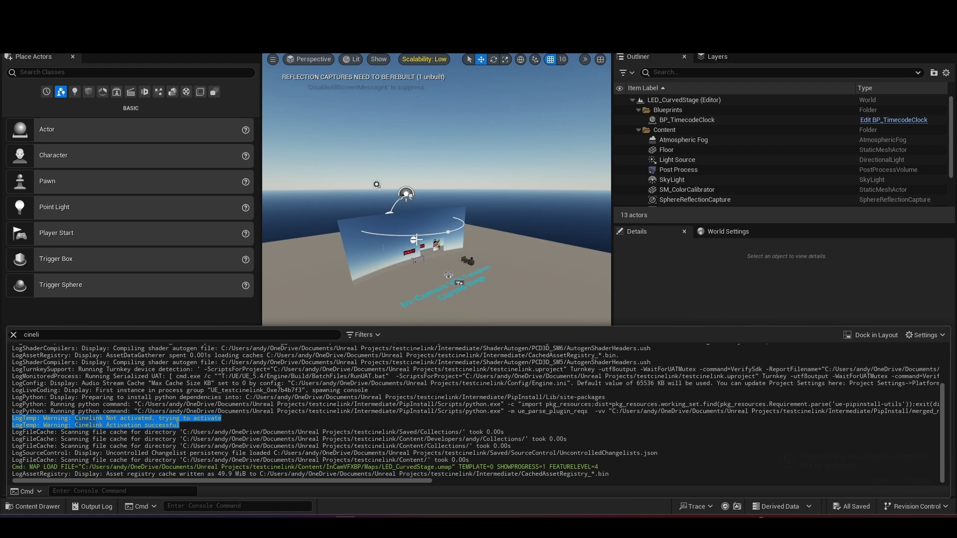
left_click_drag(439, 299, 434, 289)
- Open the Live Link window and browse its Add Source list for Arri CAP and RED RCP2
left_click(85, 47)
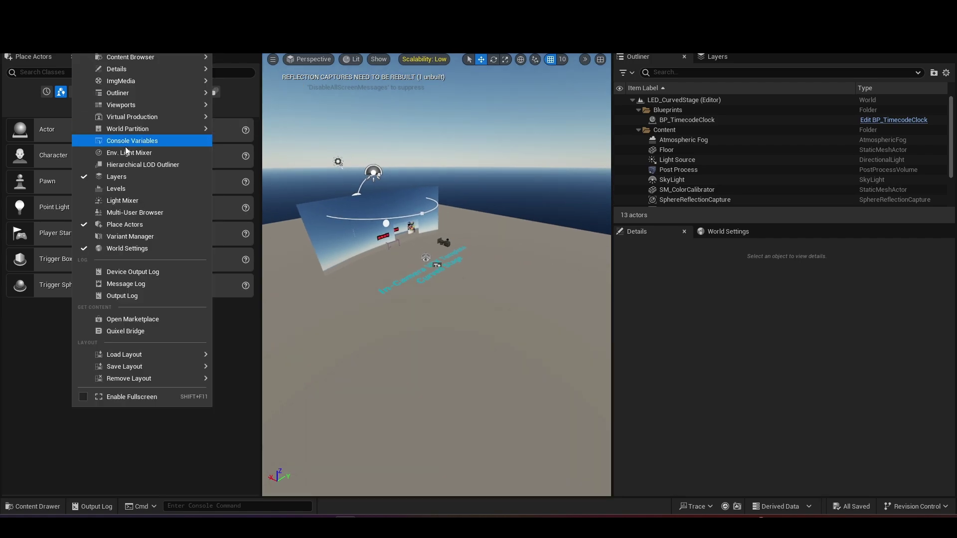
mouse_move(159, 117)
left_click(250, 173)
left_click(209, 178)
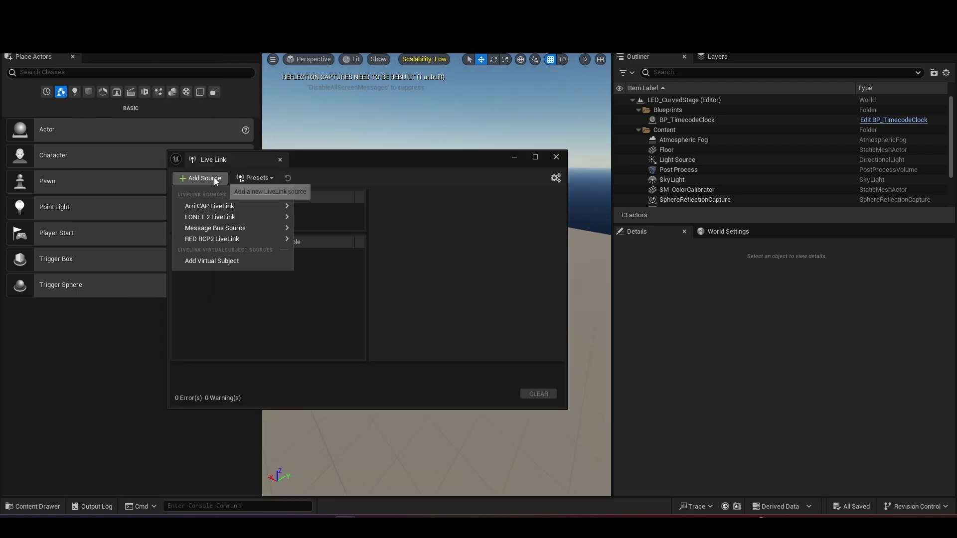
mouse_move(220, 206)
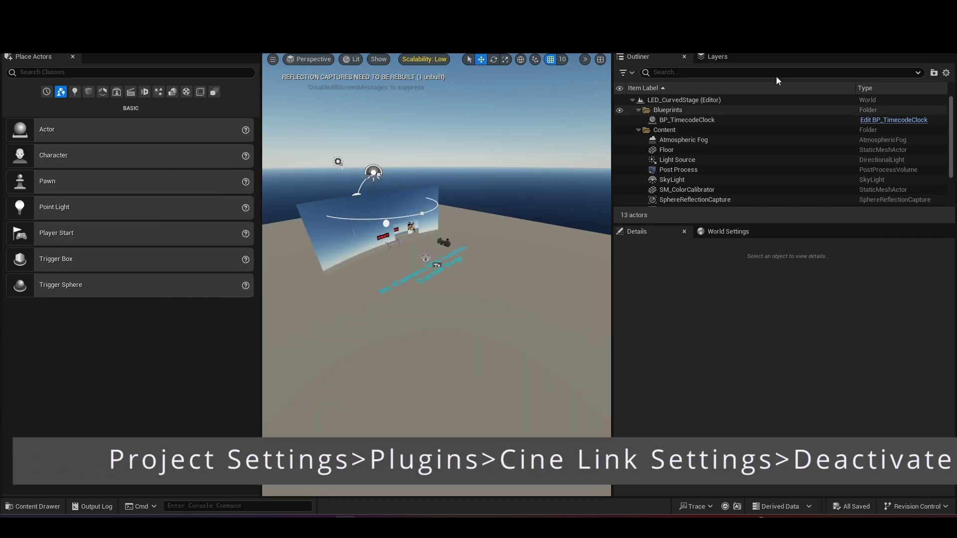
- Tick Deactivate on Next Launch under Project Settings > Plugins > Cine Link Settings
left_click(941, 48)
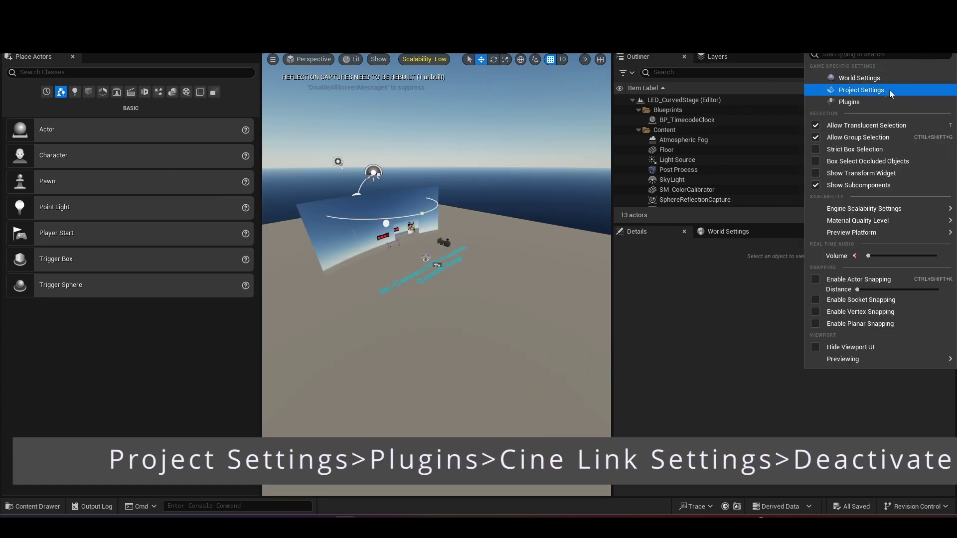
left_click(862, 89)
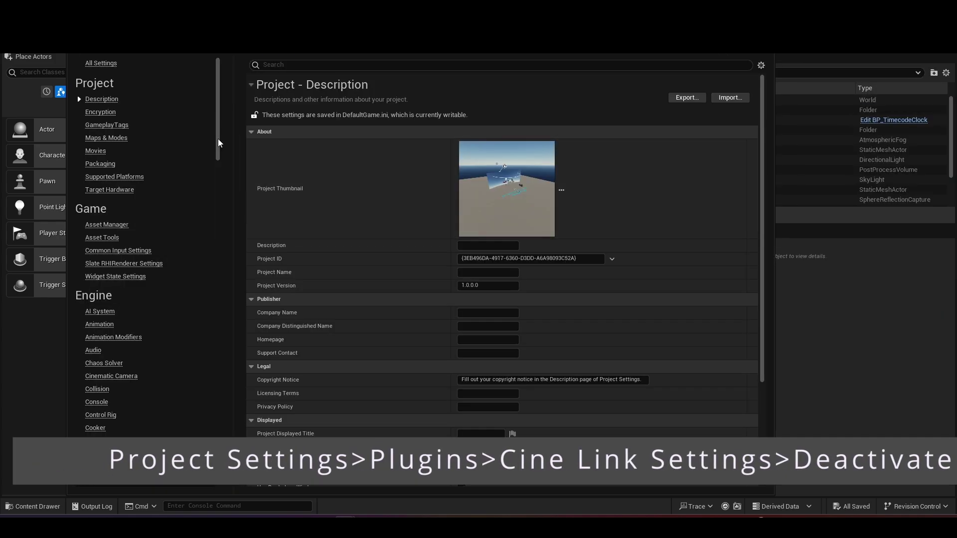
left_click_drag(218, 142, 222, 372)
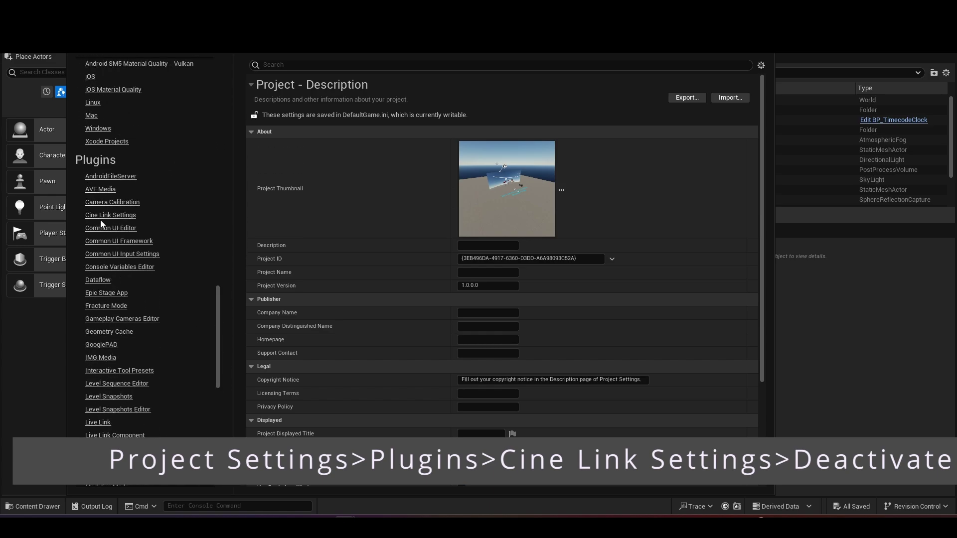
left_click(104, 214)
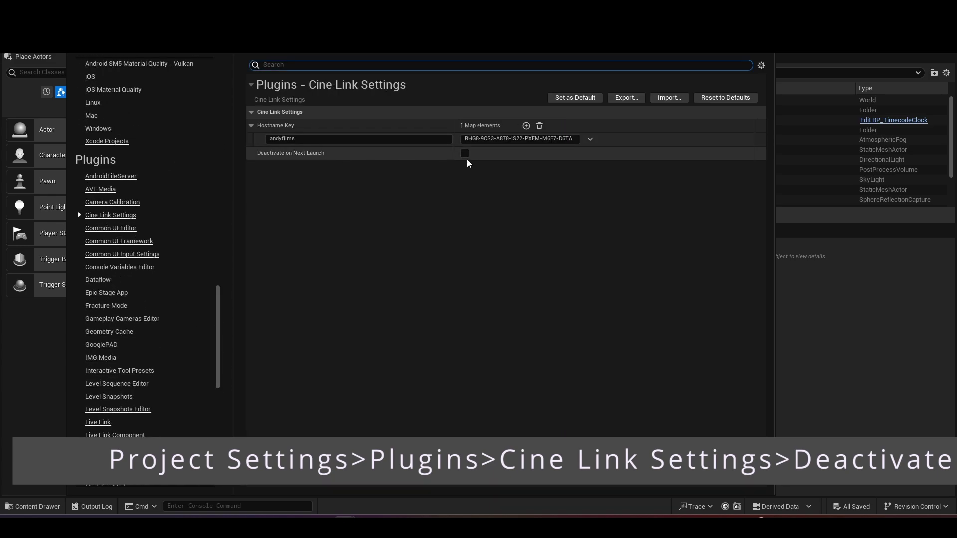
left_click(464, 153)
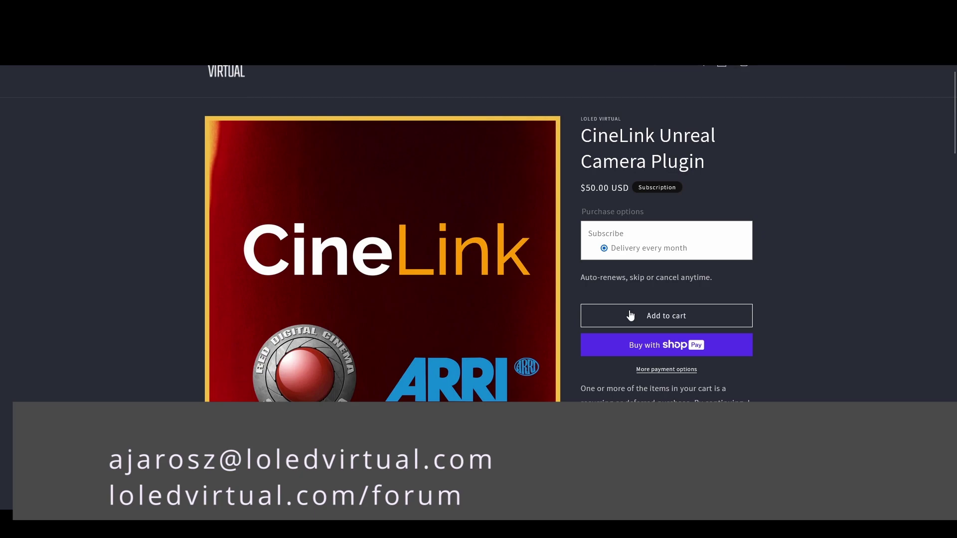
- Scroll the docs, then read through the Installation and Activation page
scroll(630, 313, "down", 8)
scroll(752, 319, "up", 9)
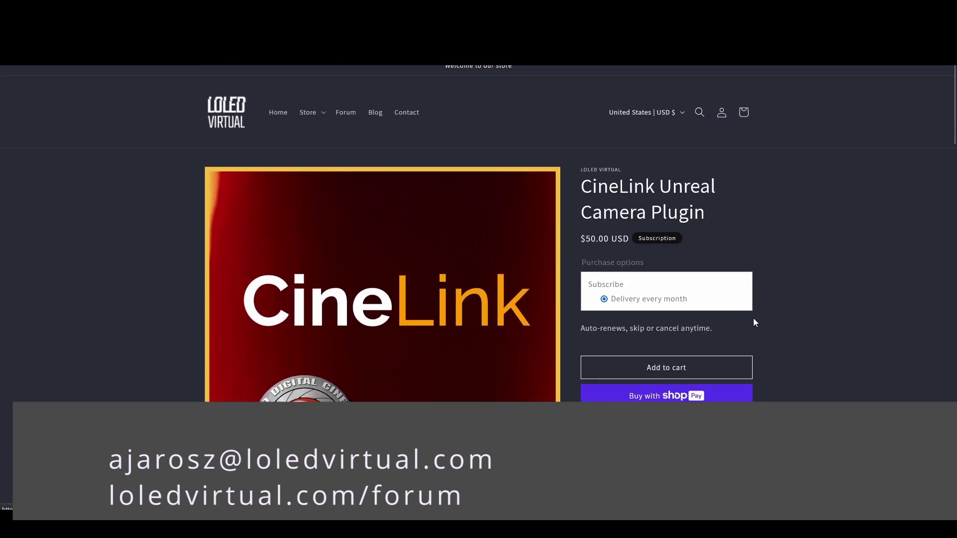
scroll(755, 313, "down", 5)
scroll(756, 313, "down", 3)
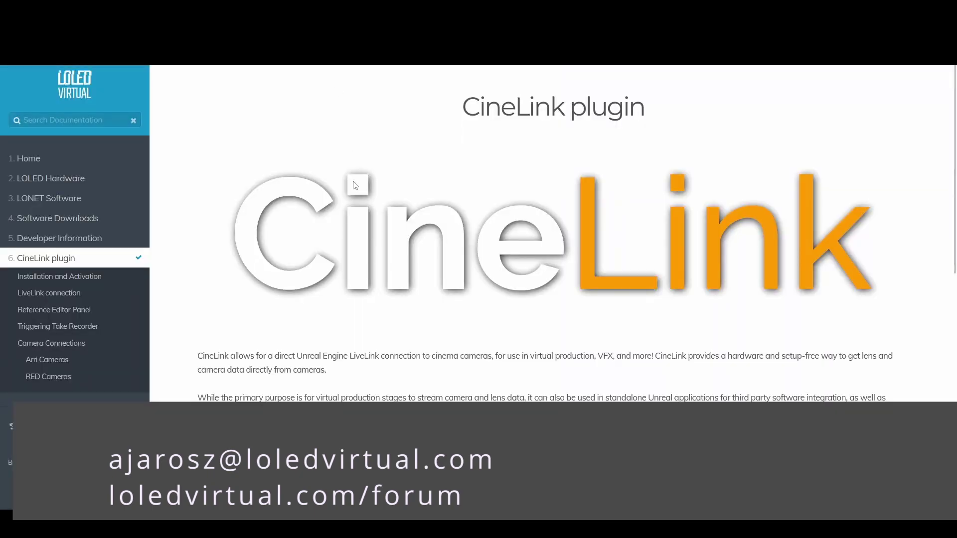
scroll(462, 264, "down", 10)
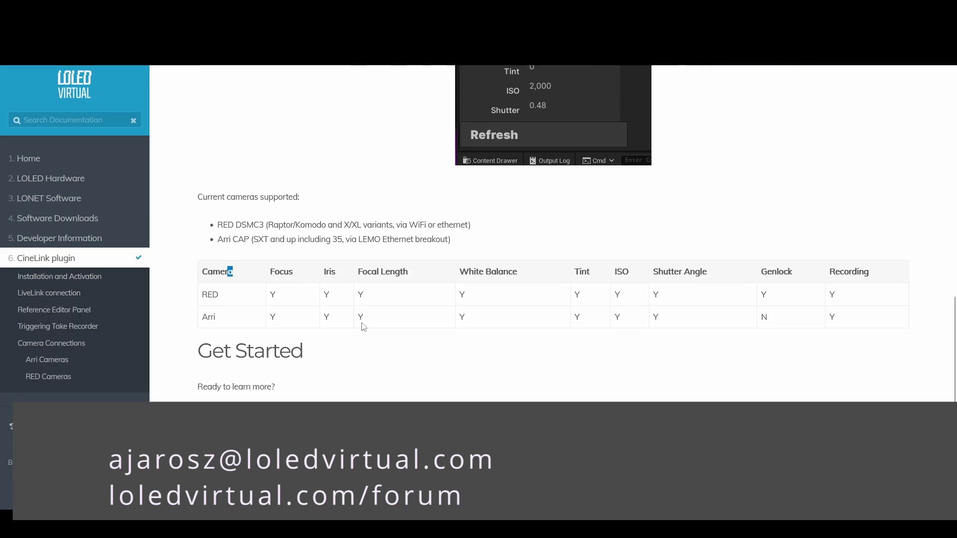
left_click(79, 277)
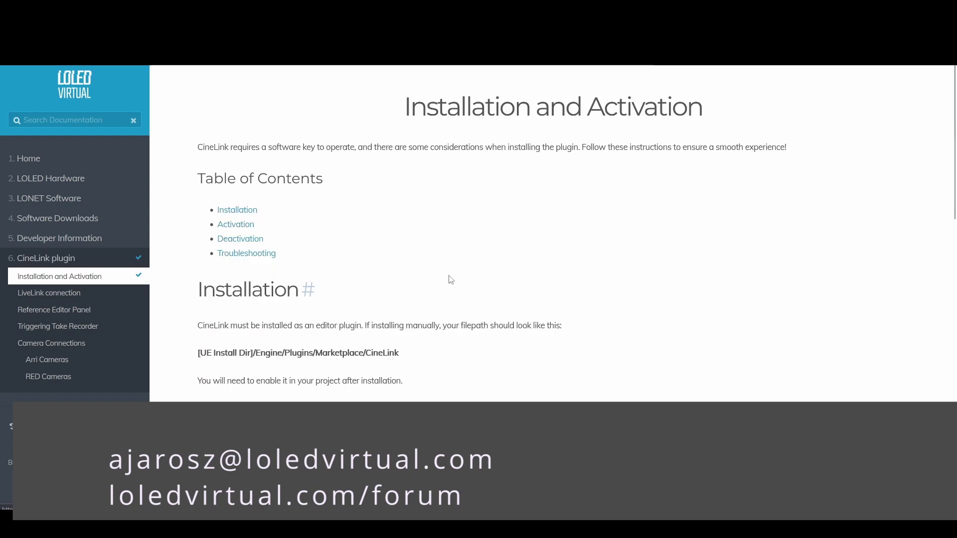
scroll(324, 289, "down", 10)
scroll(294, 264, "down", 4)
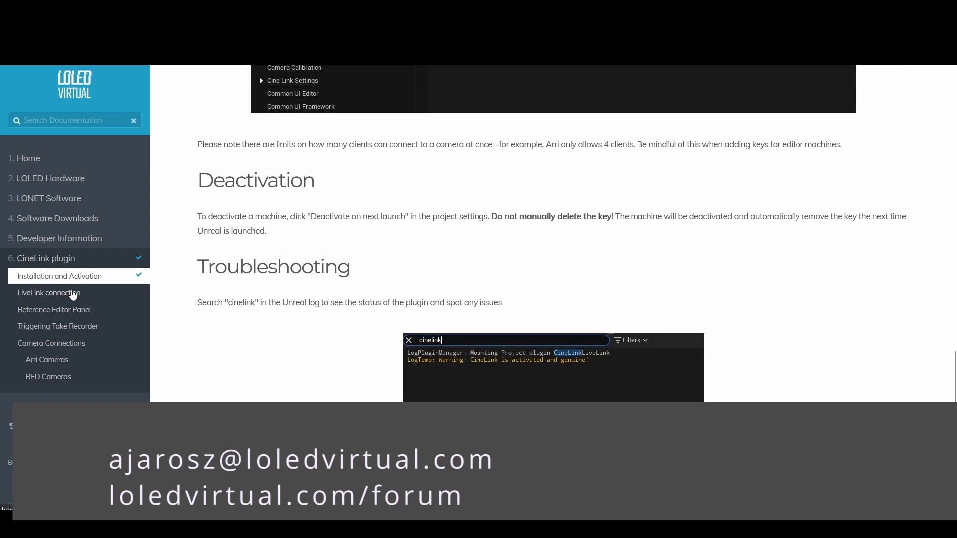
- Go to the LiveLink connection page and scroll down to its blueprint node setup example
left_click(74, 294)
scroll(428, 357, "down", 10)
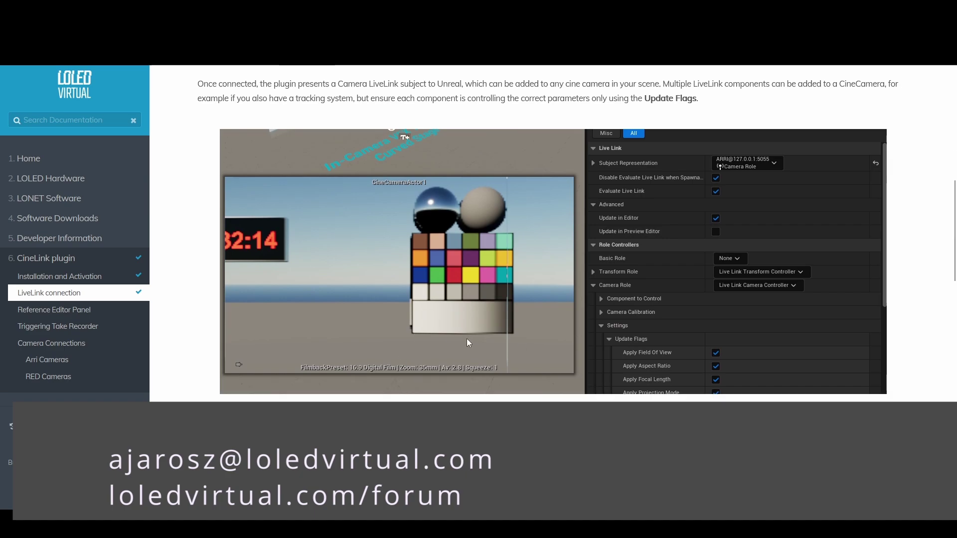
scroll(468, 342, "down", 9)
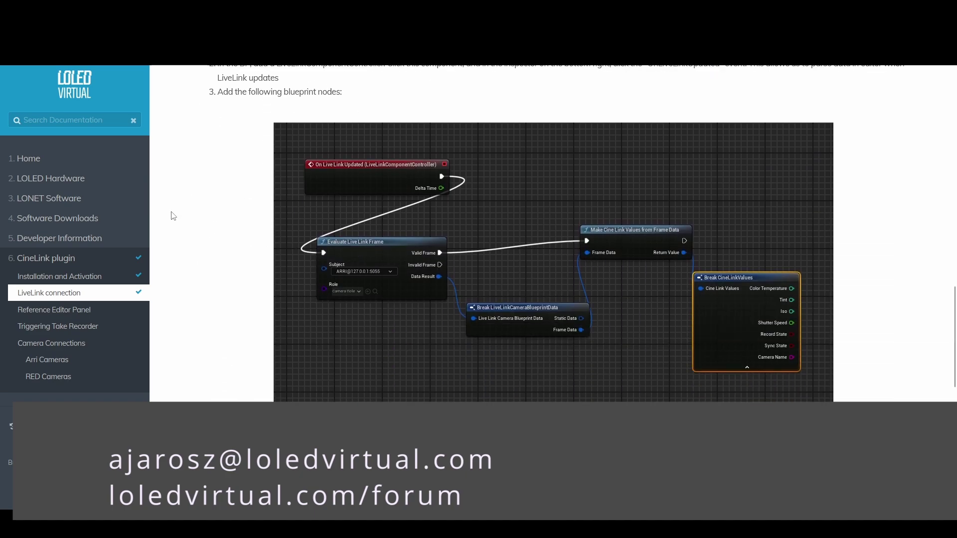